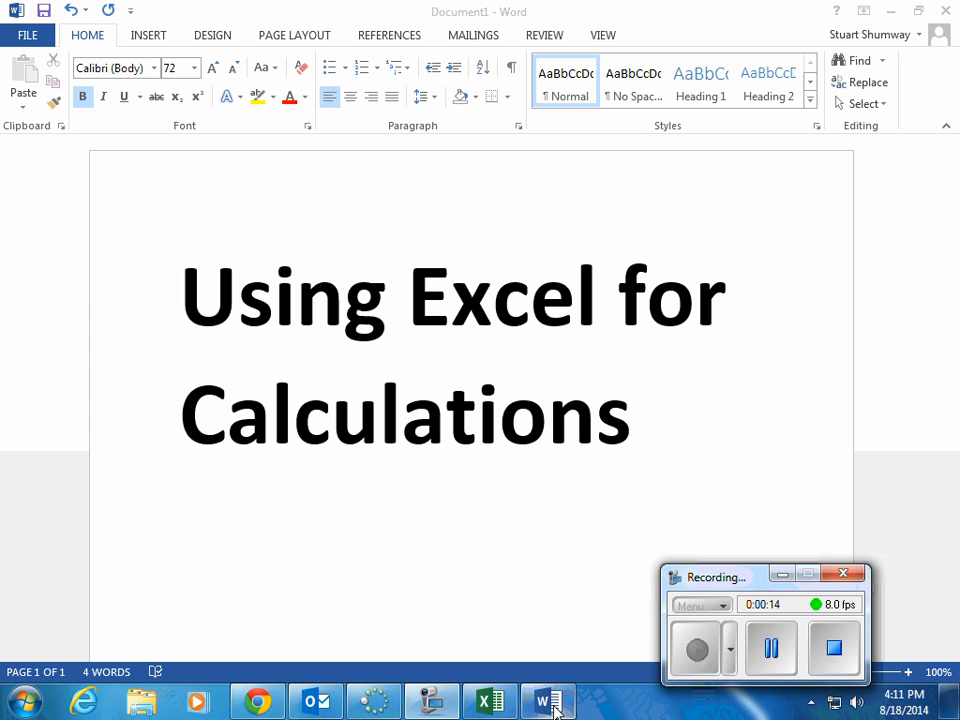
Step: Switch to the blank Excel workbook, enter the heading "distances" in A1 and widen column A to fit it
mouse_move(555, 708)
left_click(500, 706)
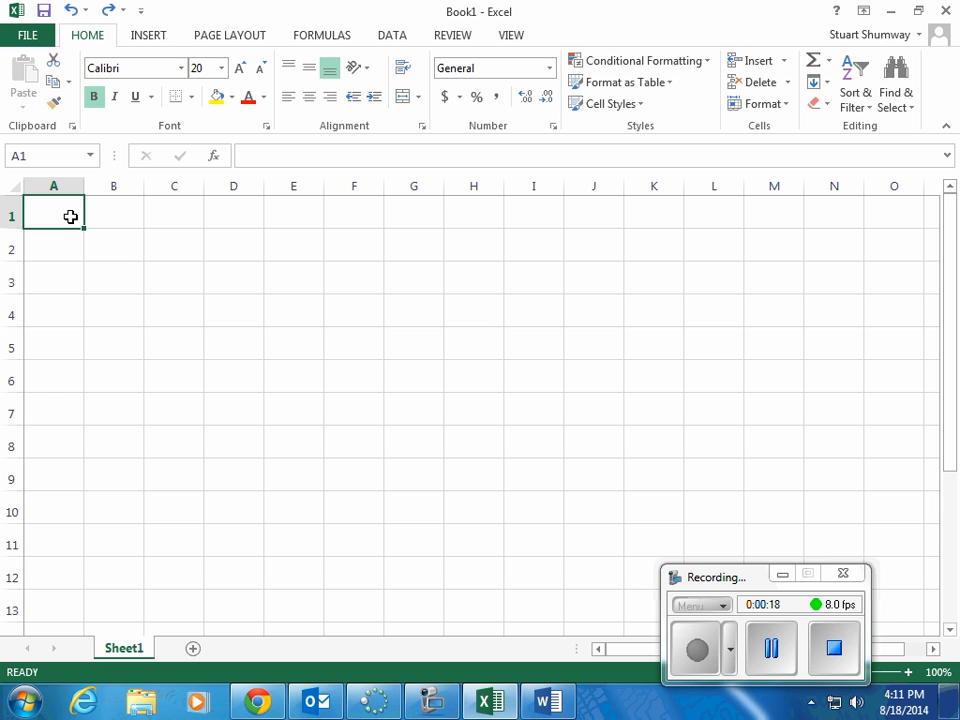
type("distances")
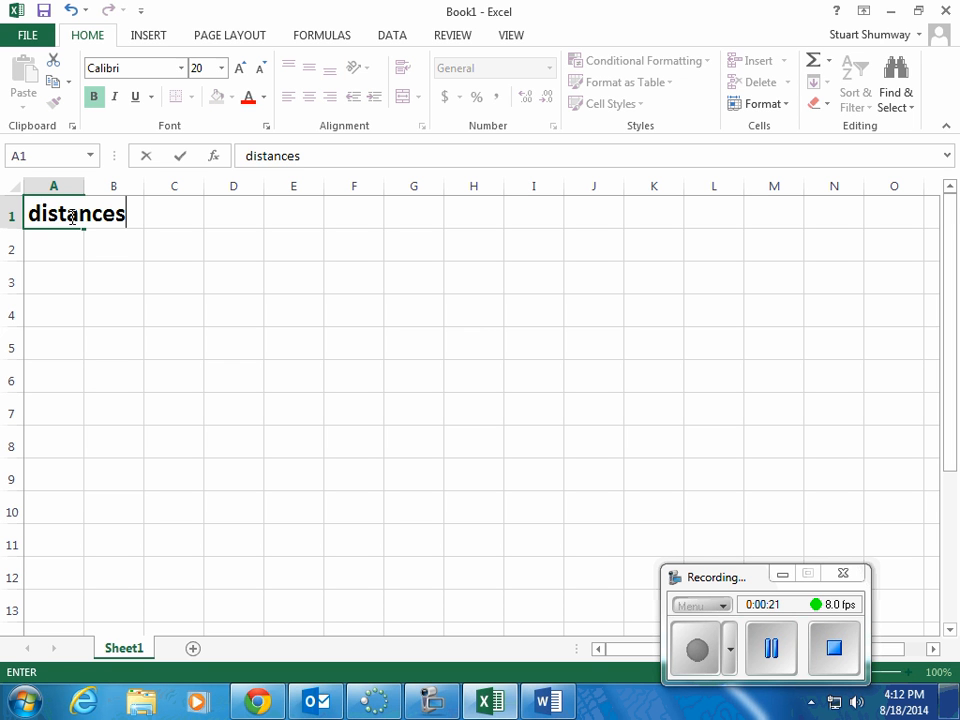
key("Return")
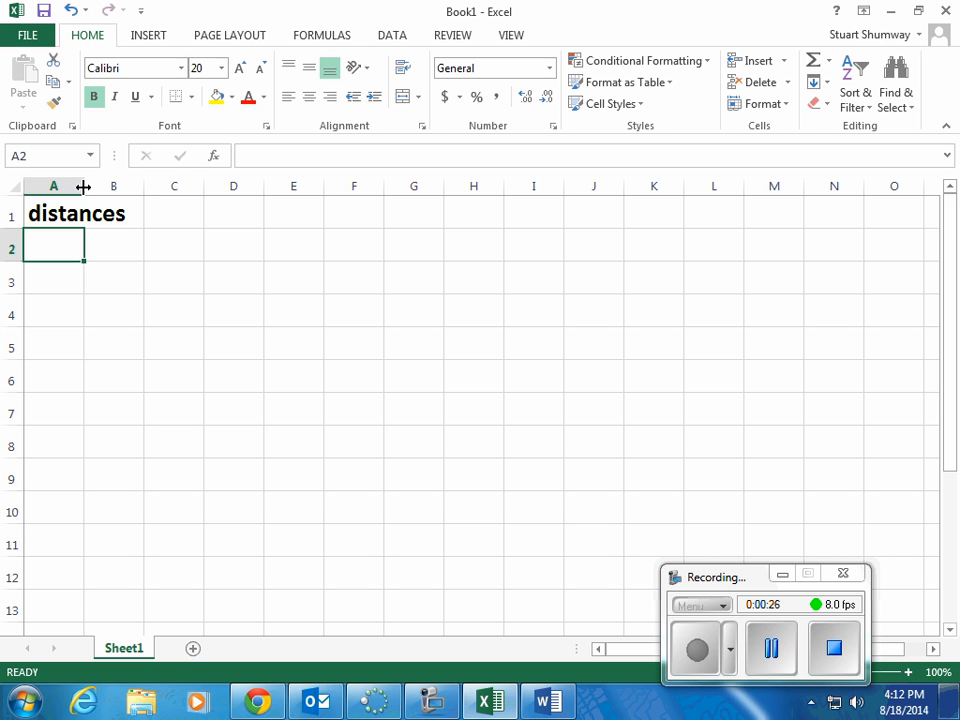
left_click_drag(84, 187, 146, 190)
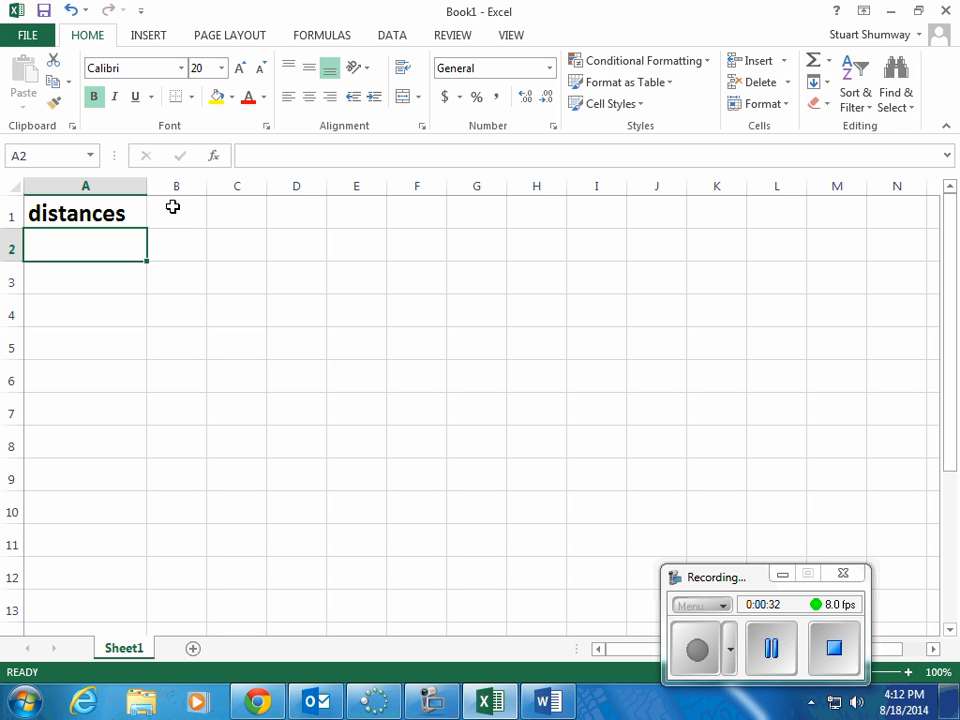
Step: Enter the heading "times" in B1 and widen column B slightly to fit it
left_click(173, 206)
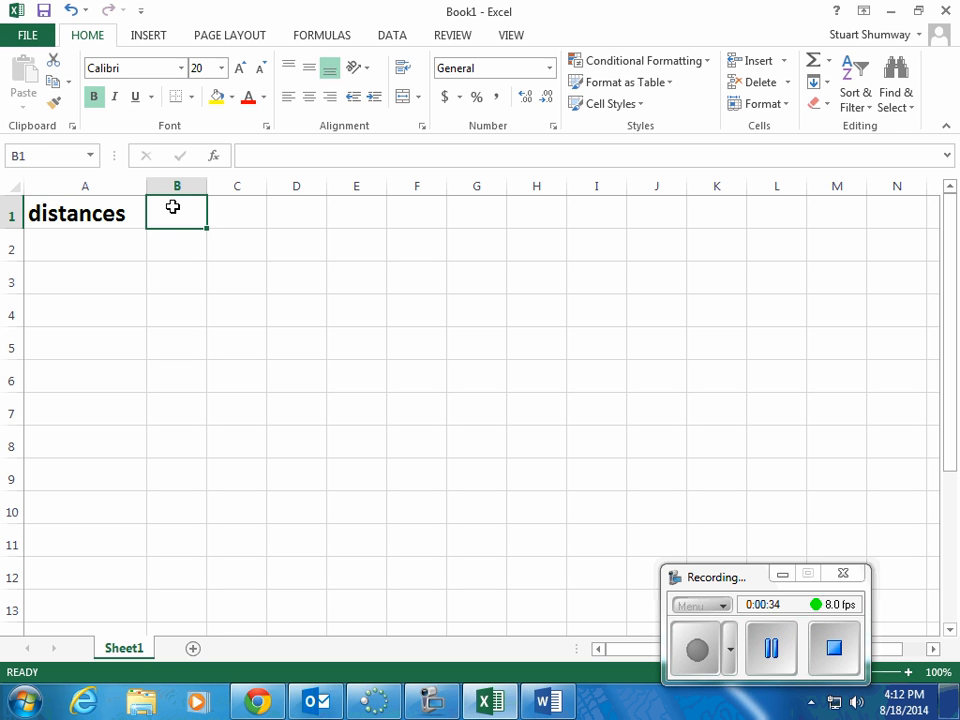
type("times")
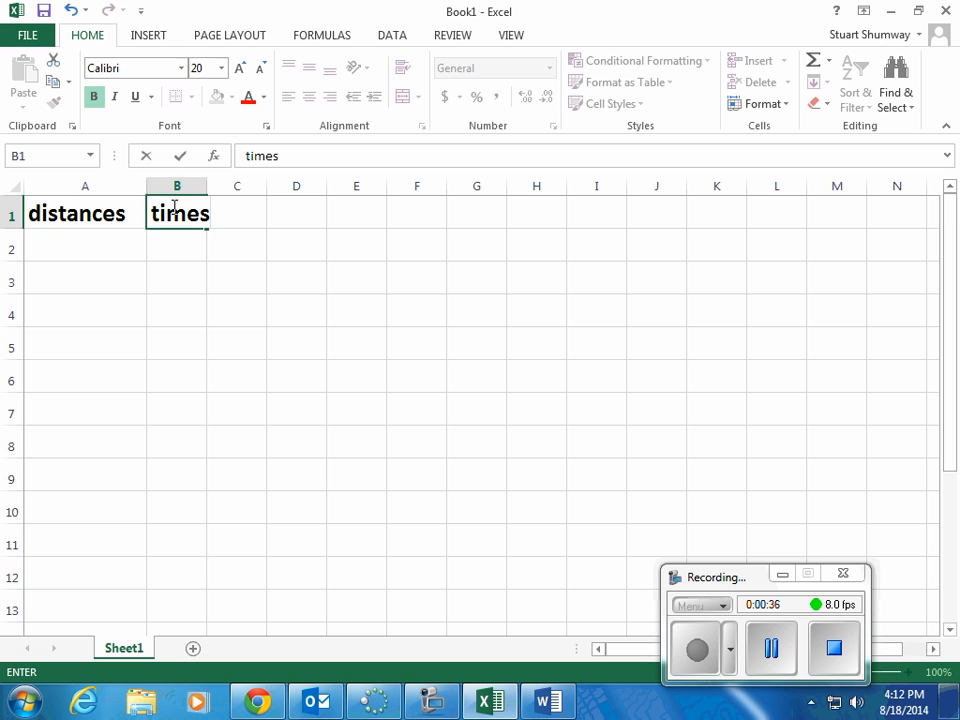
key("Return")
left_click_drag(208, 187, 215, 187)
Step: Add the unit to the A1 heading so it reads "distances (m)", and widen column A to fit
left_click(59, 247)
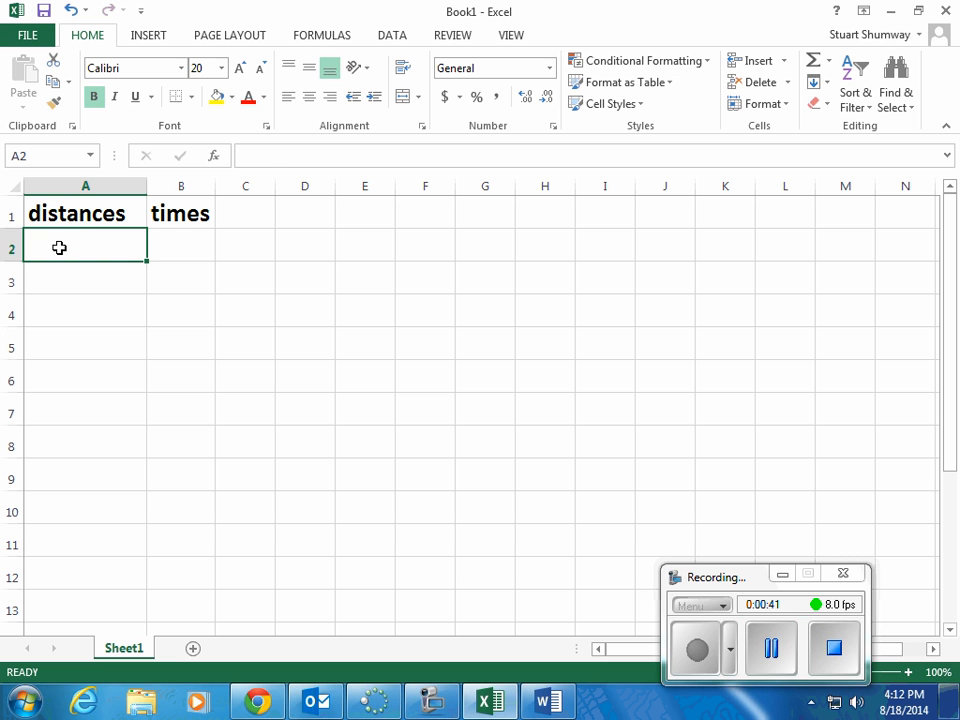
left_click(75, 214)
left_click(310, 153)
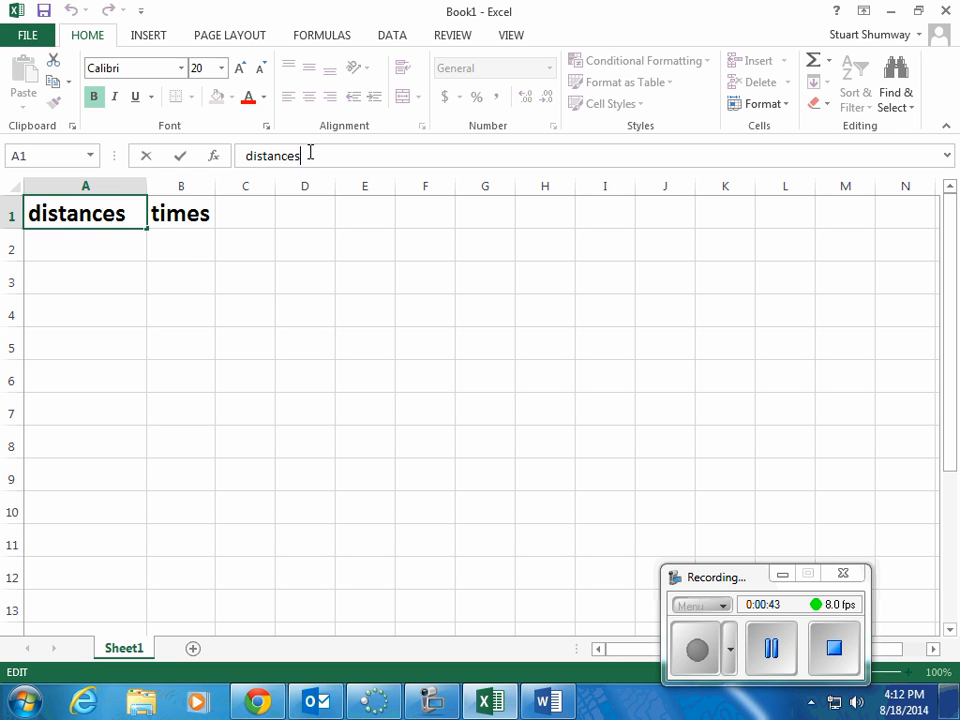
type("m")
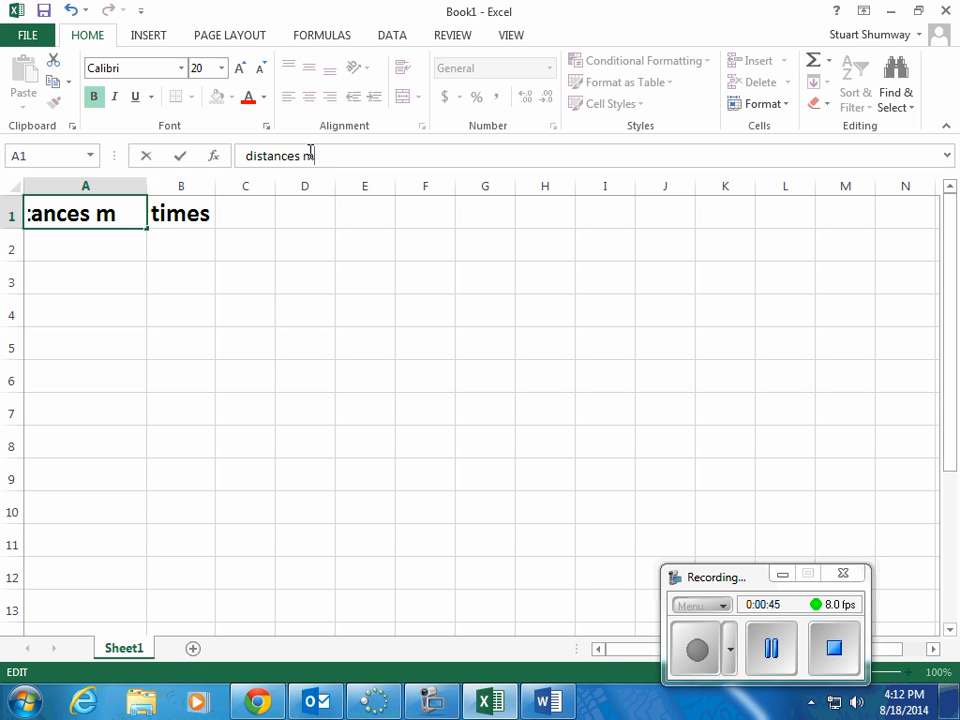
key("BackSpace")
type("(m)")
key("Return")
left_click_drag(148, 190, 171, 187)
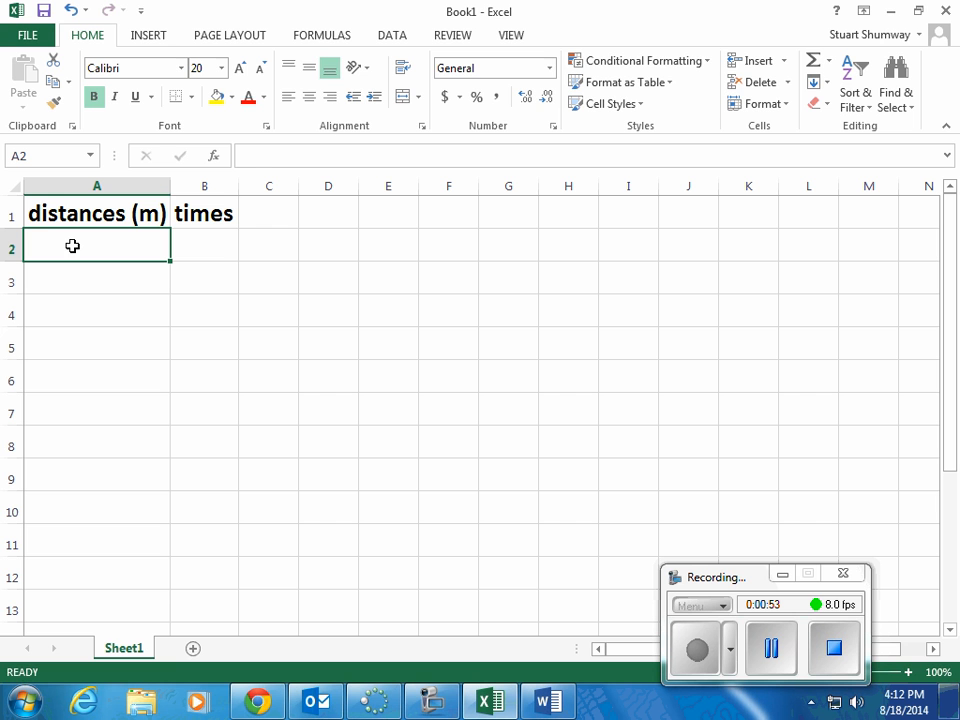
Step: Enter the distances 30, 50 and 100 in cells A2 to A4
type("30")
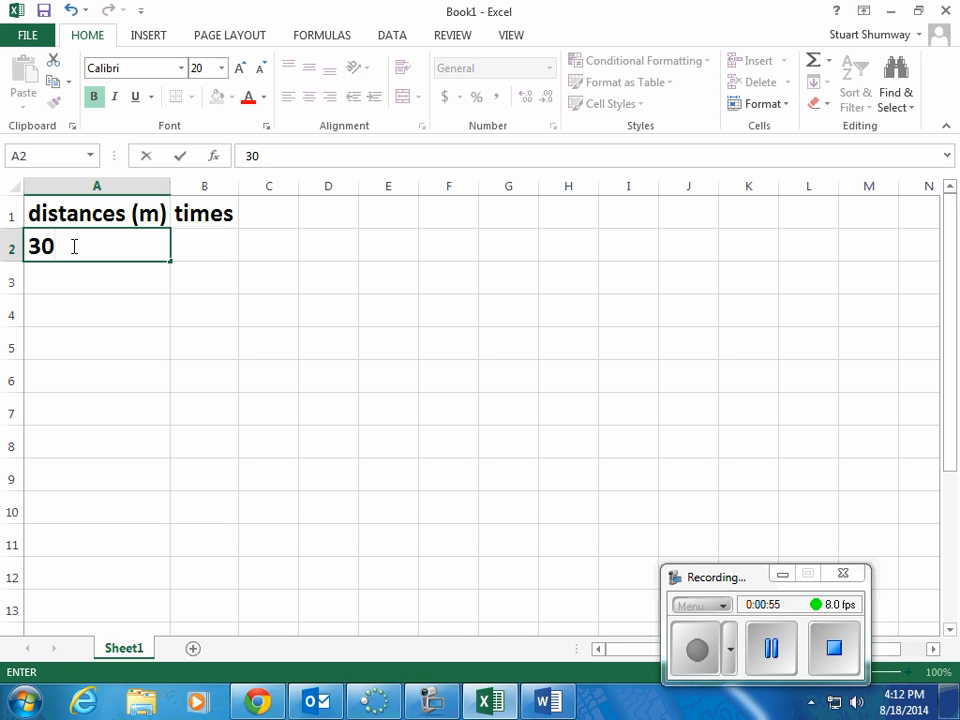
key("Return")
type("50")
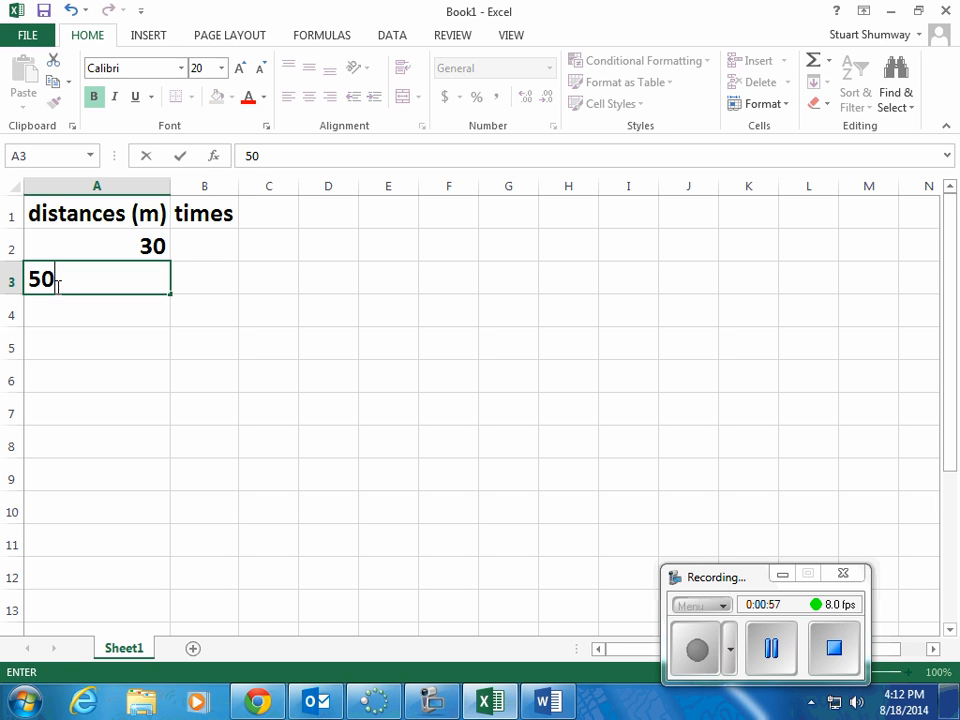
key("Return")
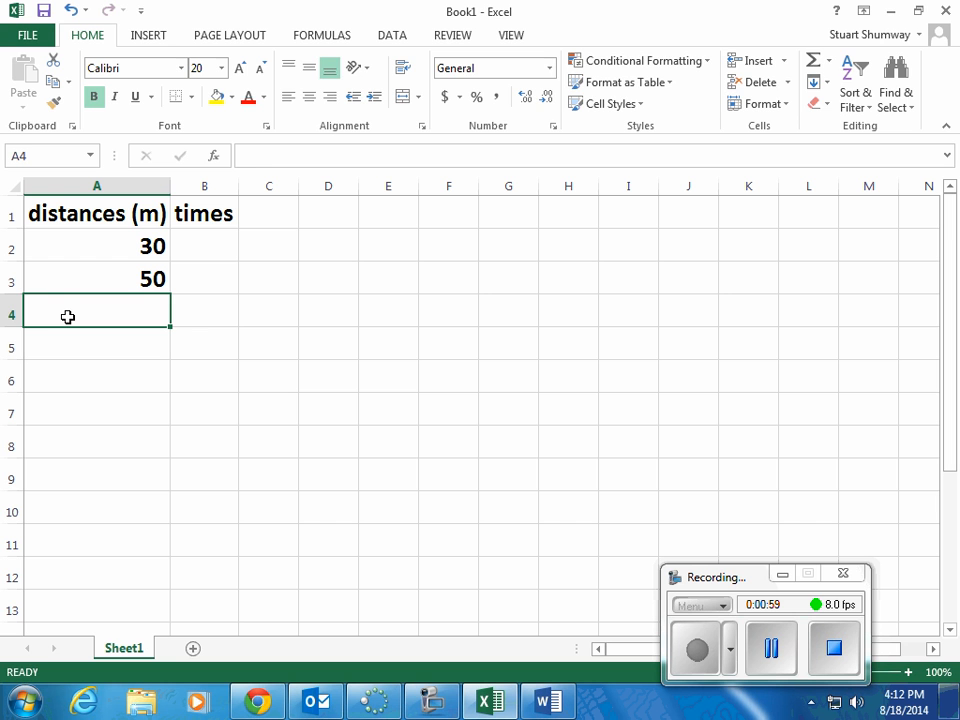
type("100")
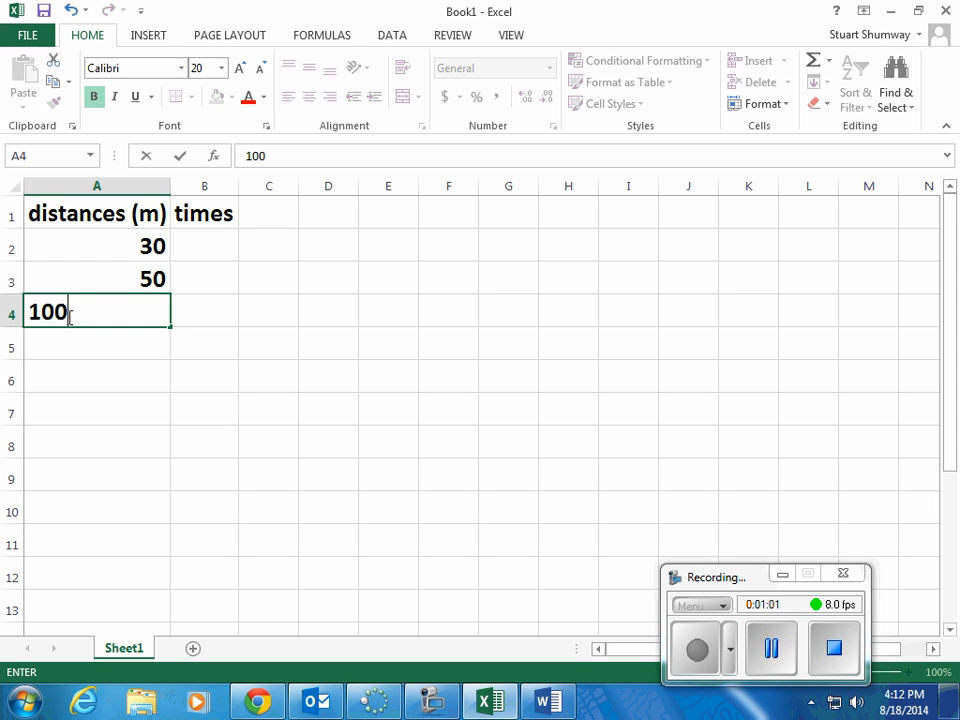
key("Return")
Step: Enter 3.2 in B2 as the time for the 30 m distance
left_click(204, 251)
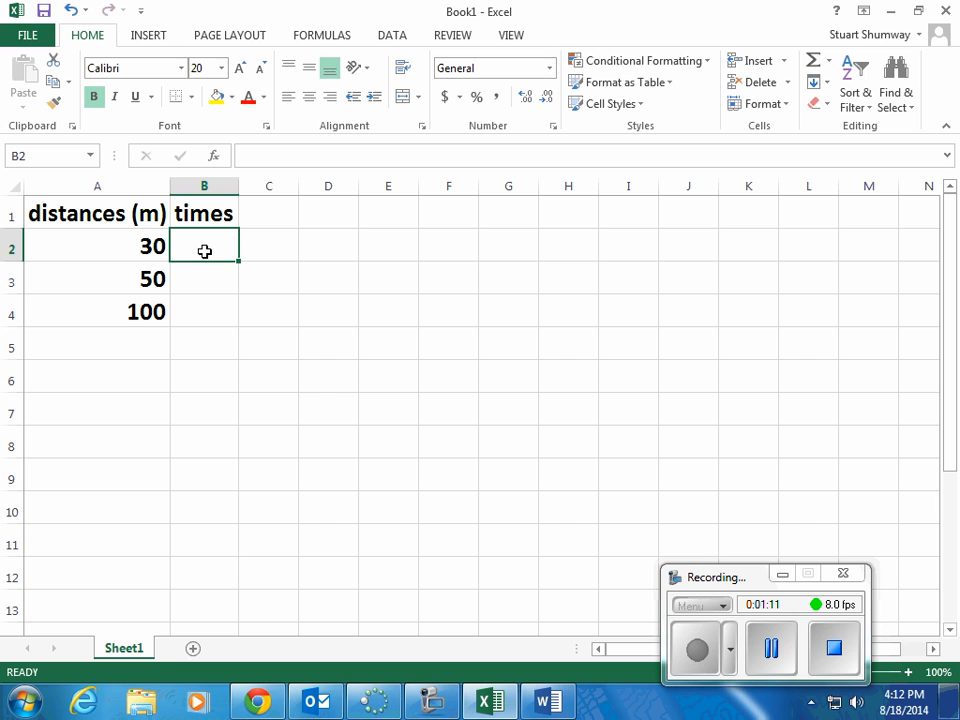
type("3")
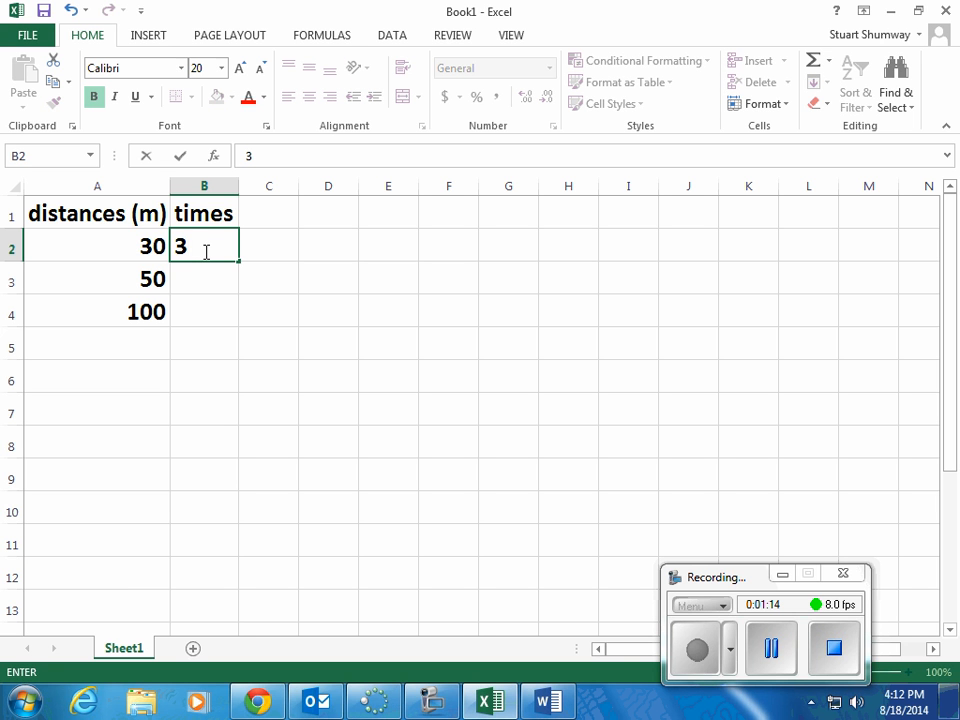
type(".2")
key("Return")
Step: Add the unit to the B1 heading so it reads "times (s)", and widen column B to fit
left_click(199, 215)
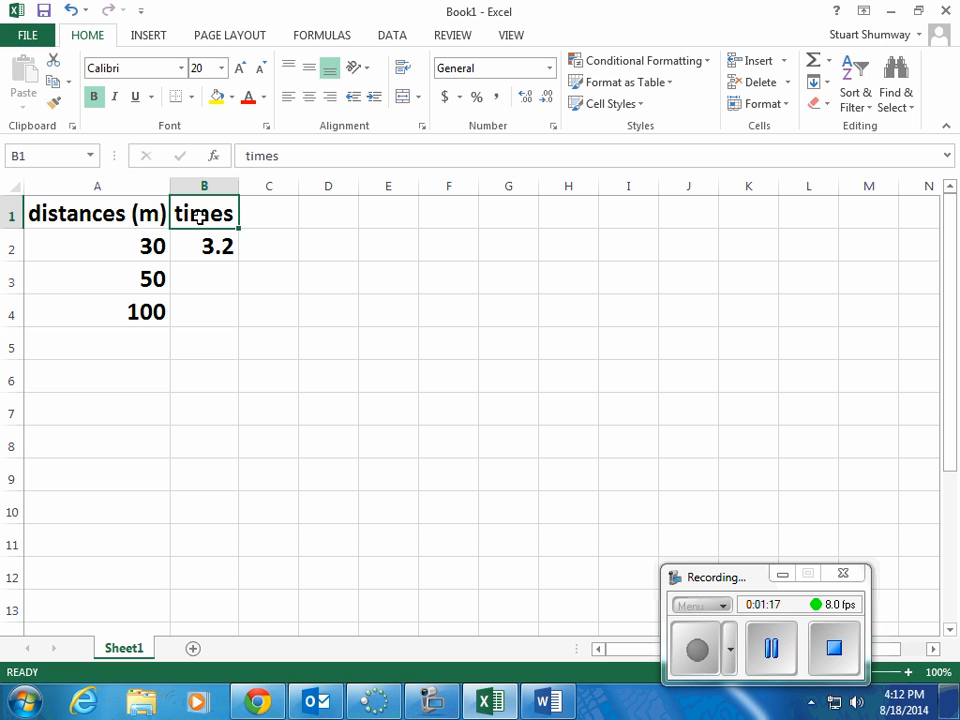
left_click(290, 157)
type("(")
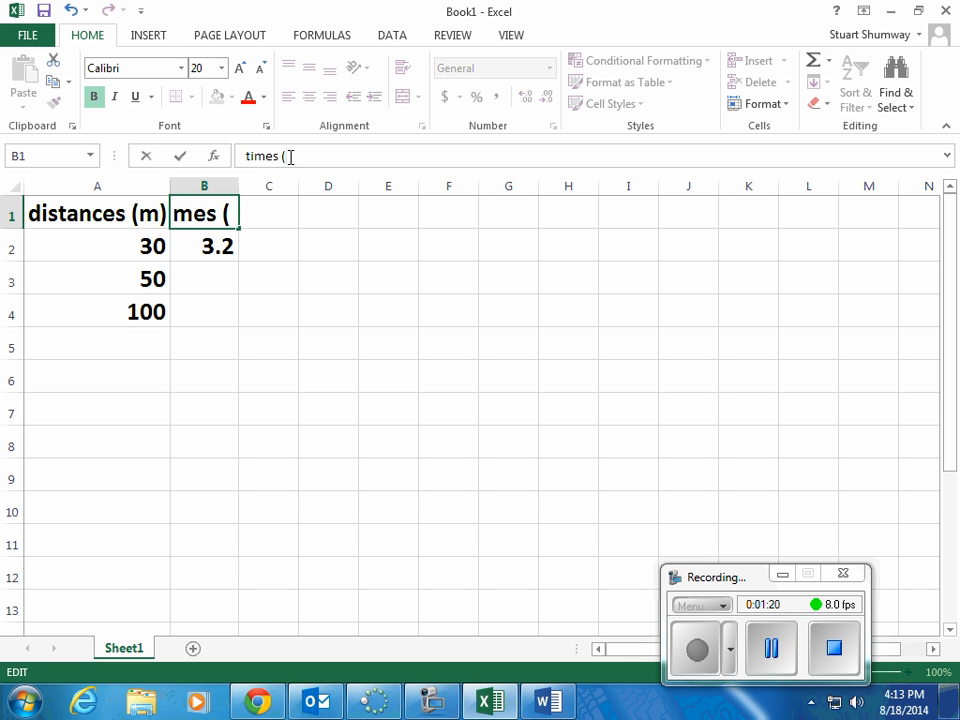
type("s)")
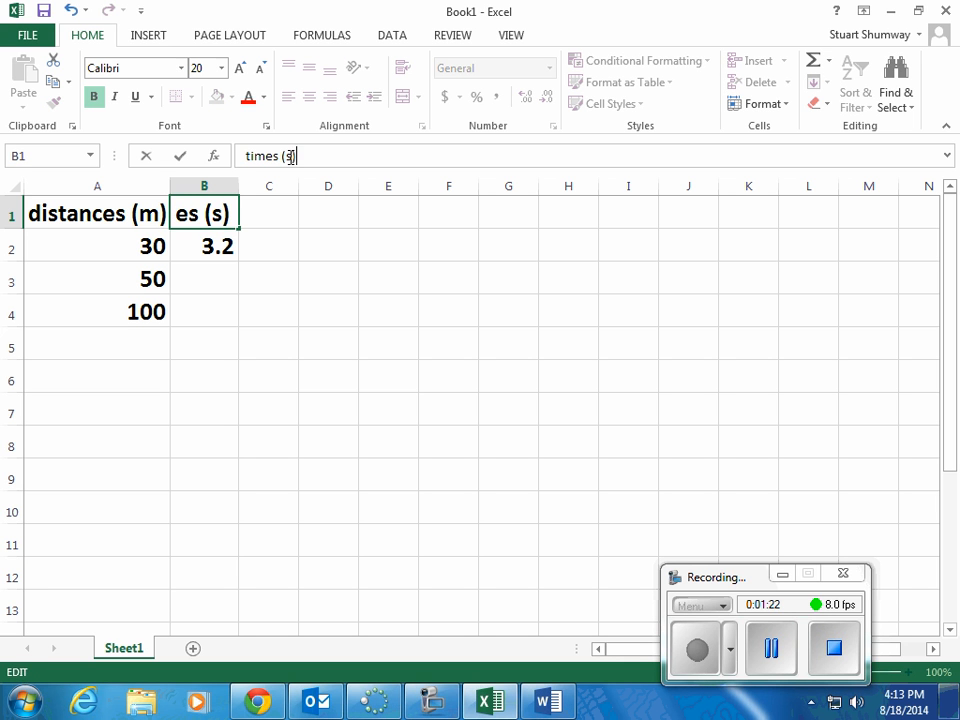
key("Return")
left_click_drag(238, 186, 277, 186)
Step: Enter the remaining times, 5.6 in B3 and 11.2 in B4
left_click(220, 270)
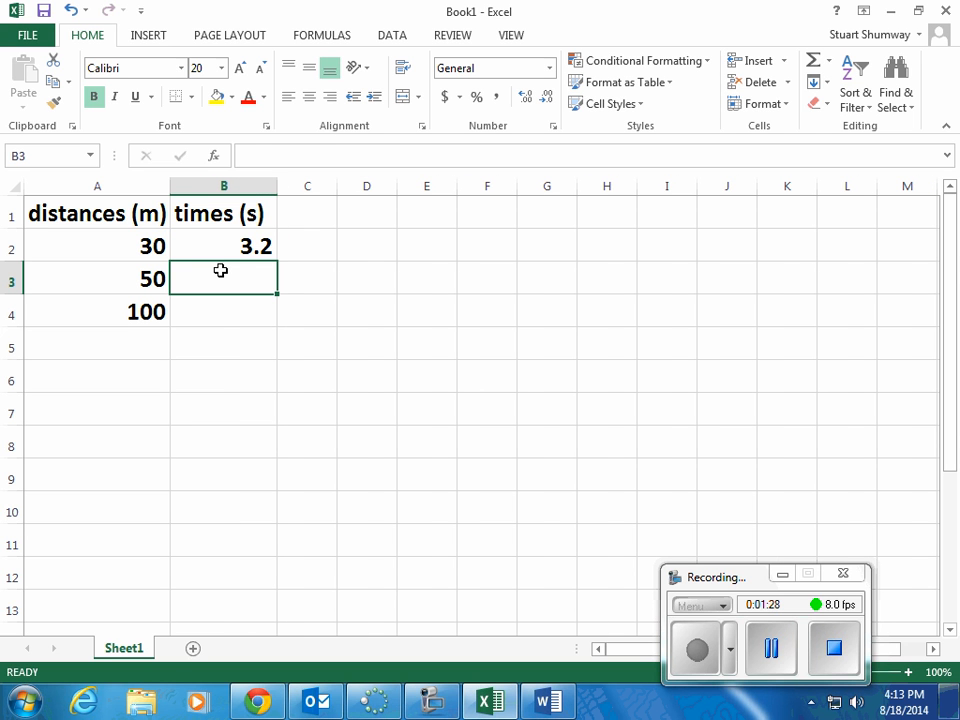
type("5.6")
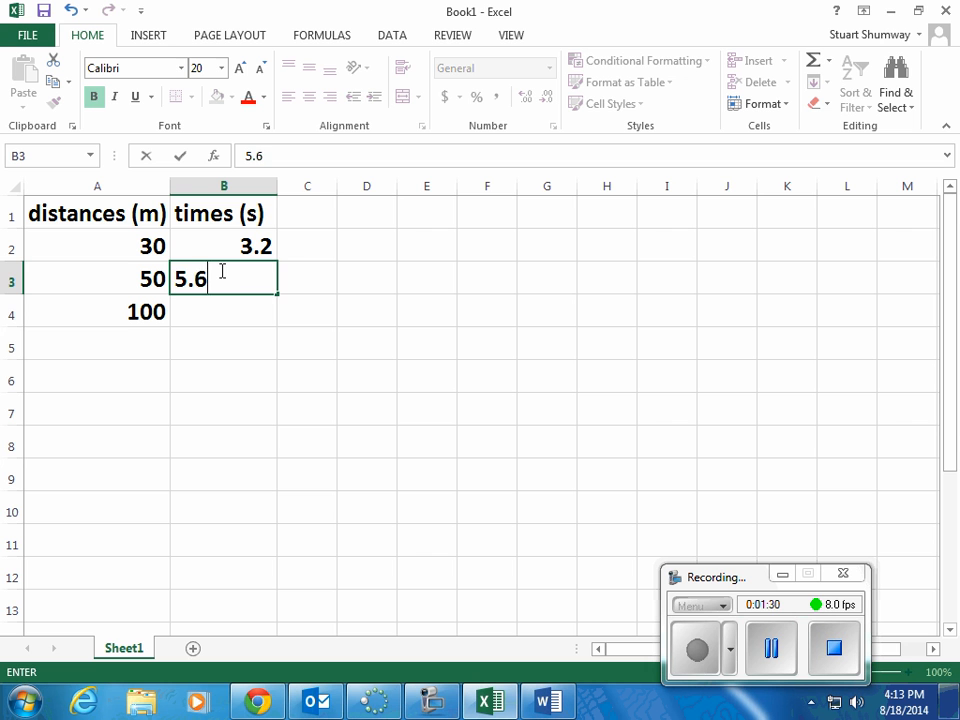
key("Return")
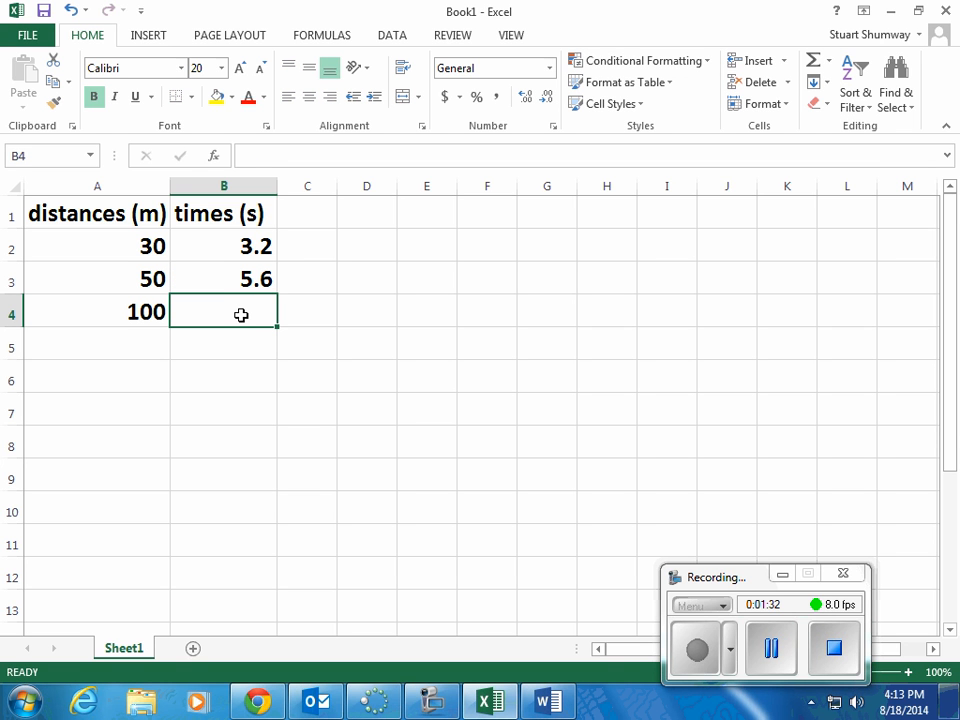
type("11.`1")
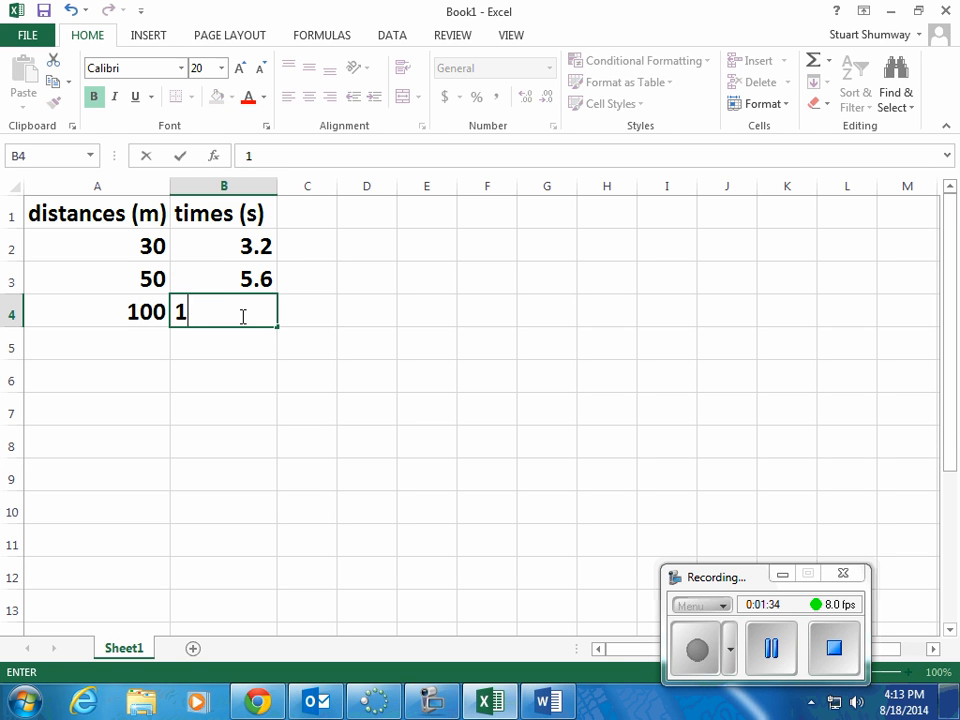
key("BackSpace")
key("BackSpace")
type("12")
key("BackSpace")
key("BackSpace")
type("2")
key("Return")
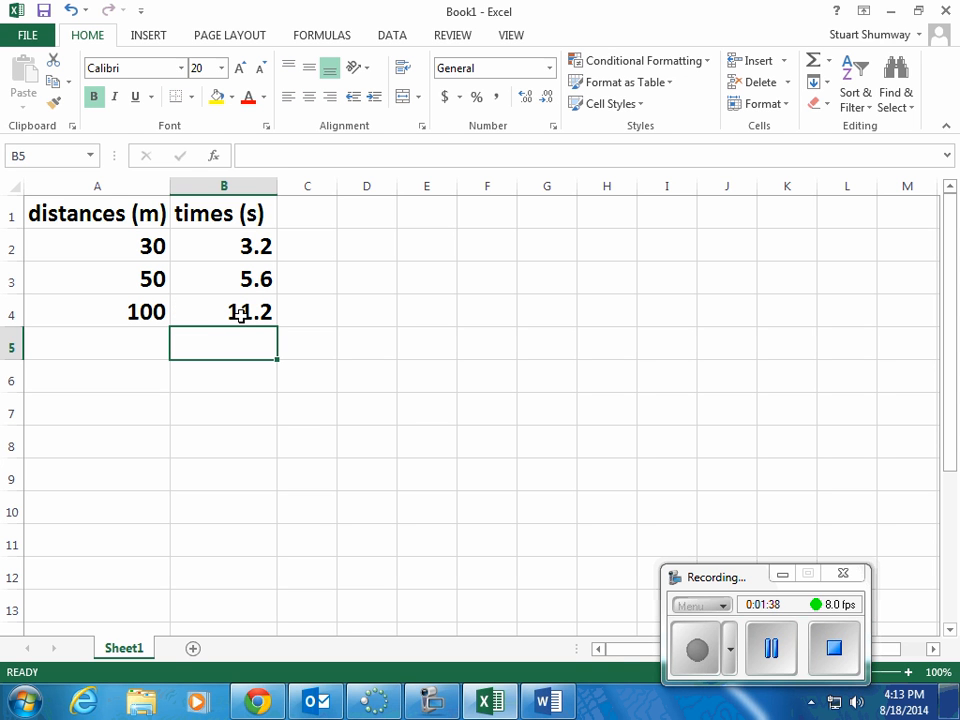
Step: Enter the heading "velocity" in C1 and widen column C to fit it
left_click(313, 213)
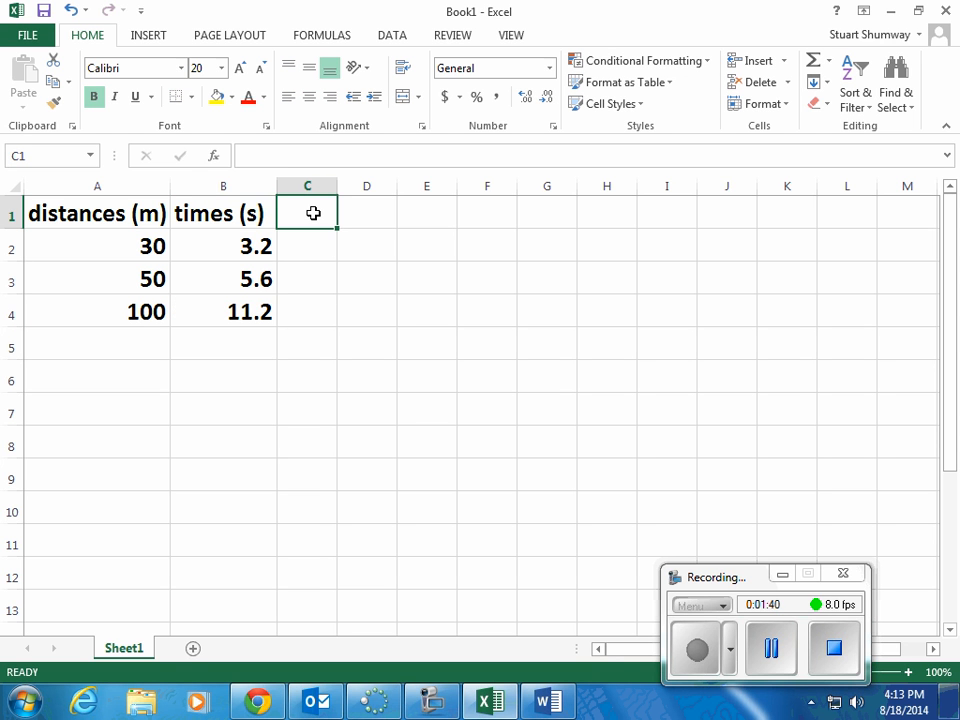
type("velocity")
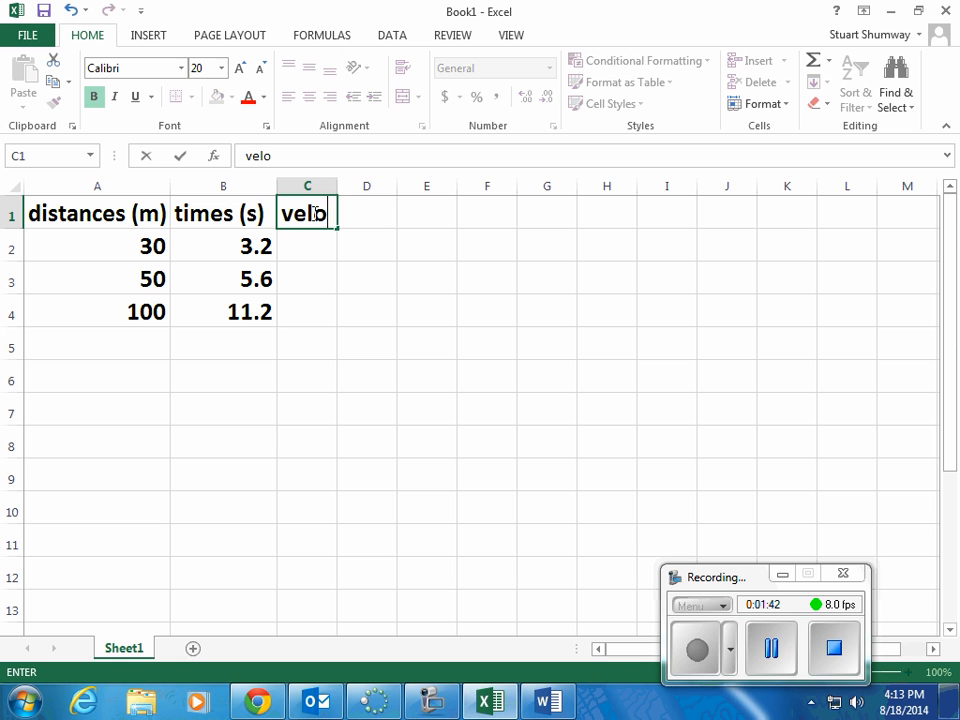
key("Return")
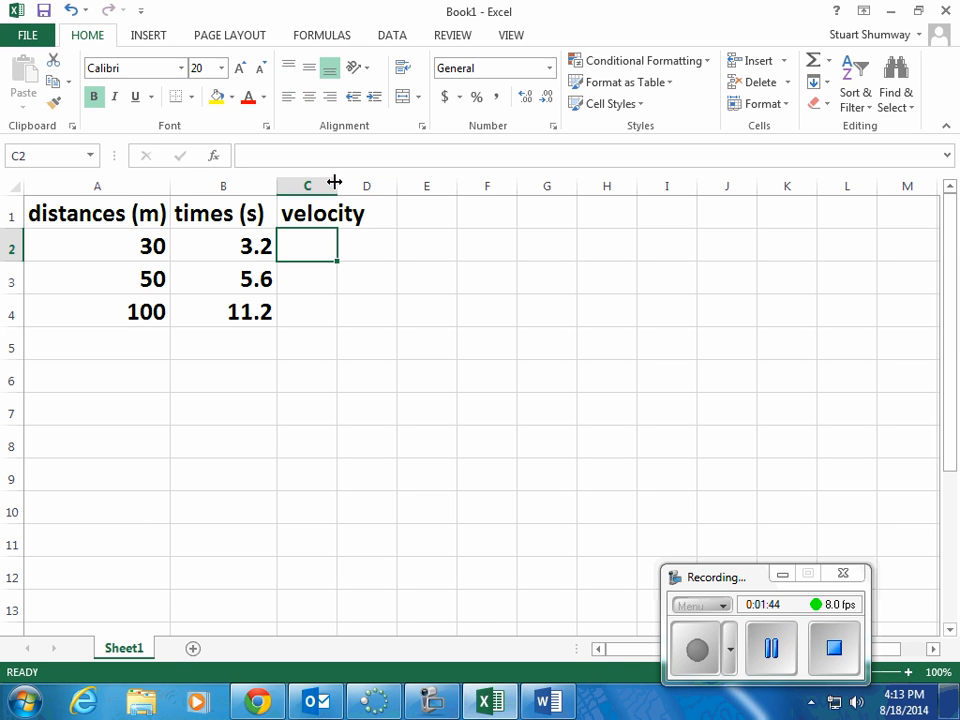
left_click_drag(337, 186, 373, 190)
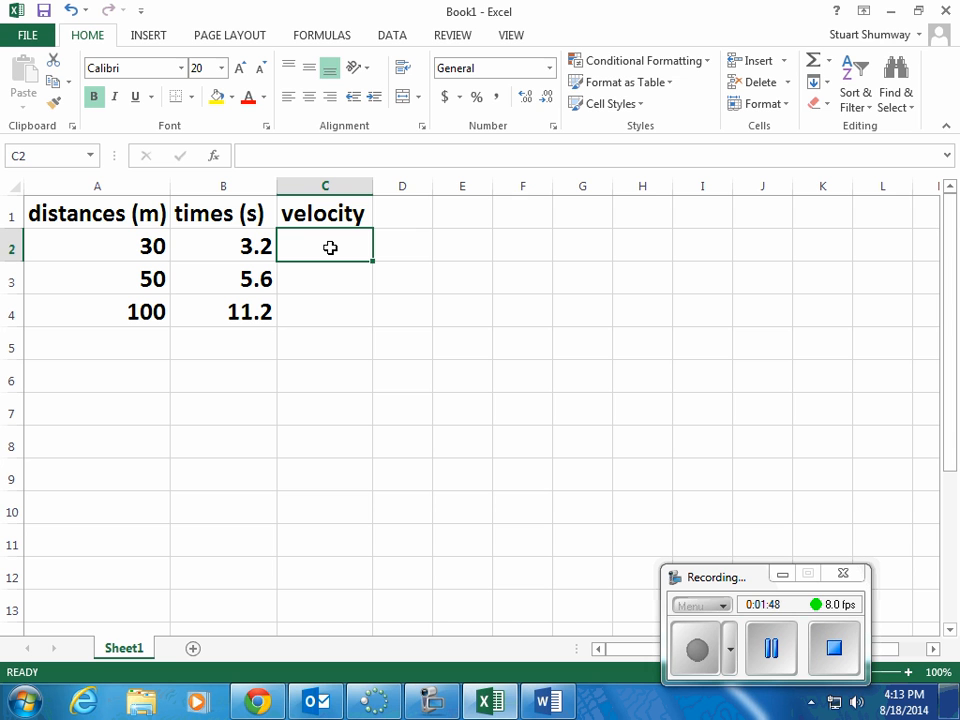
Step: Enter the formula =a2/b2 in C2 to divide the first distance by its time
type("a2")
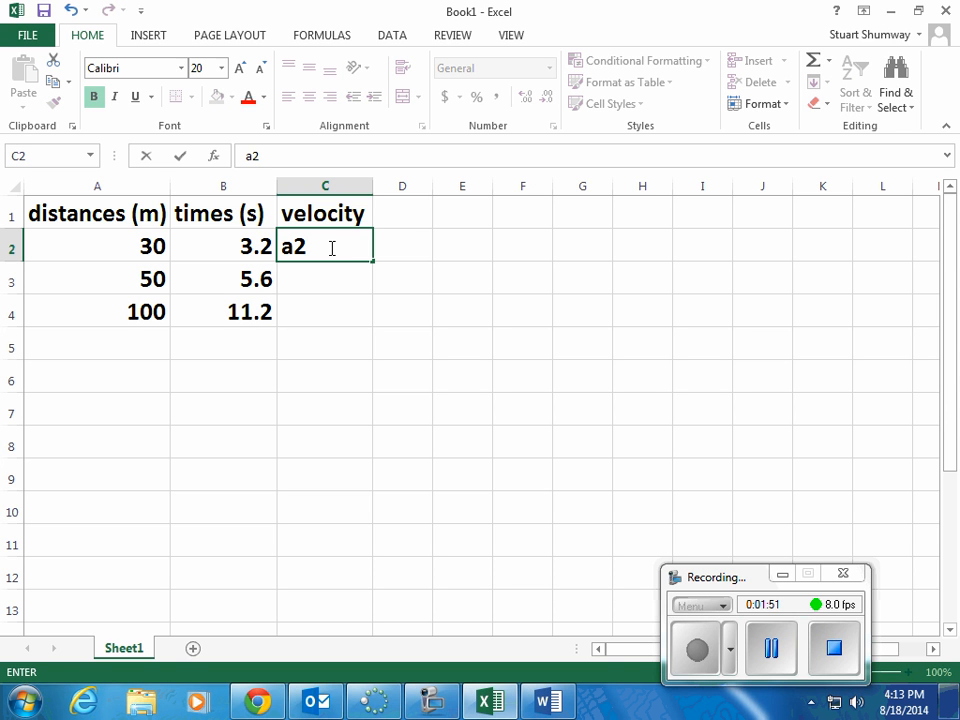
type("/b2")
left_click(287, 249)
type("=")
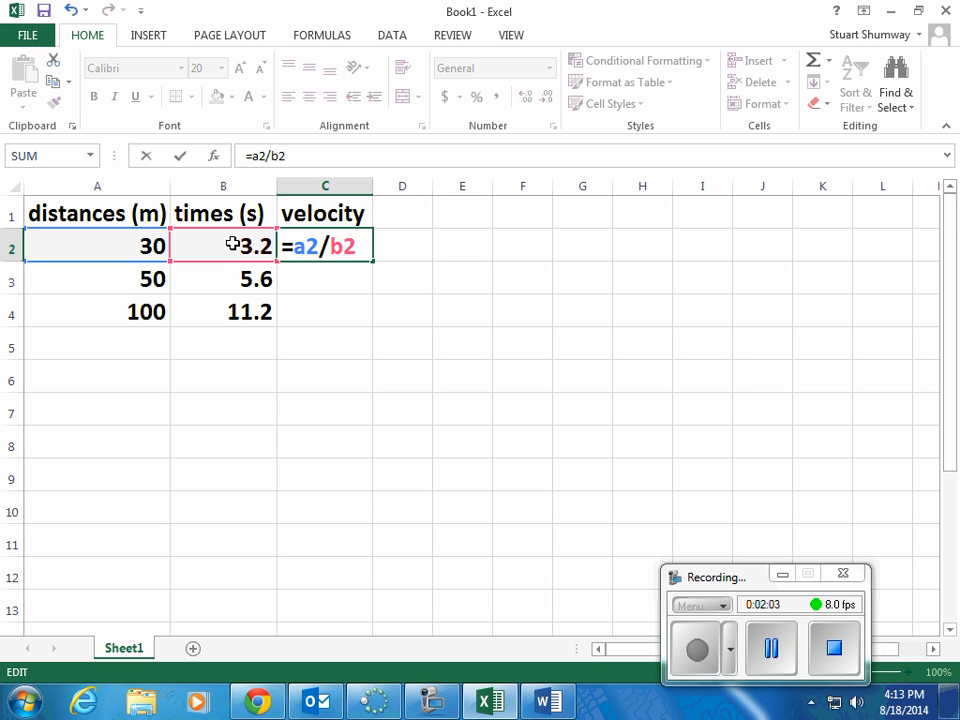
key("Return")
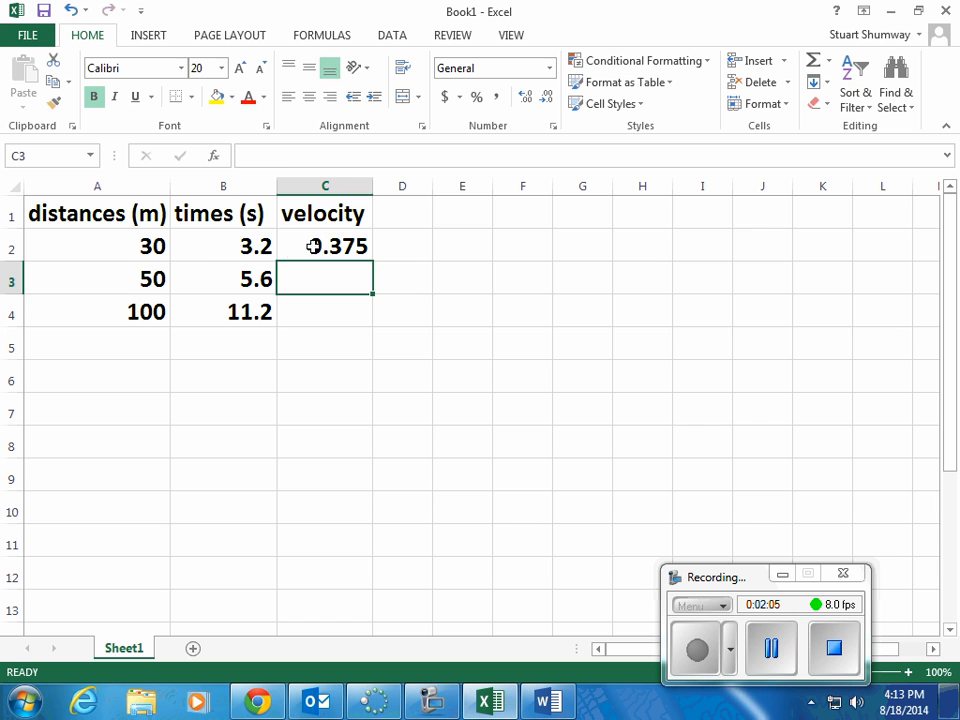
Step: Add the unit to the C1 heading so it reads "velocity (m/s)", and widen column C to fit
left_click(339, 216)
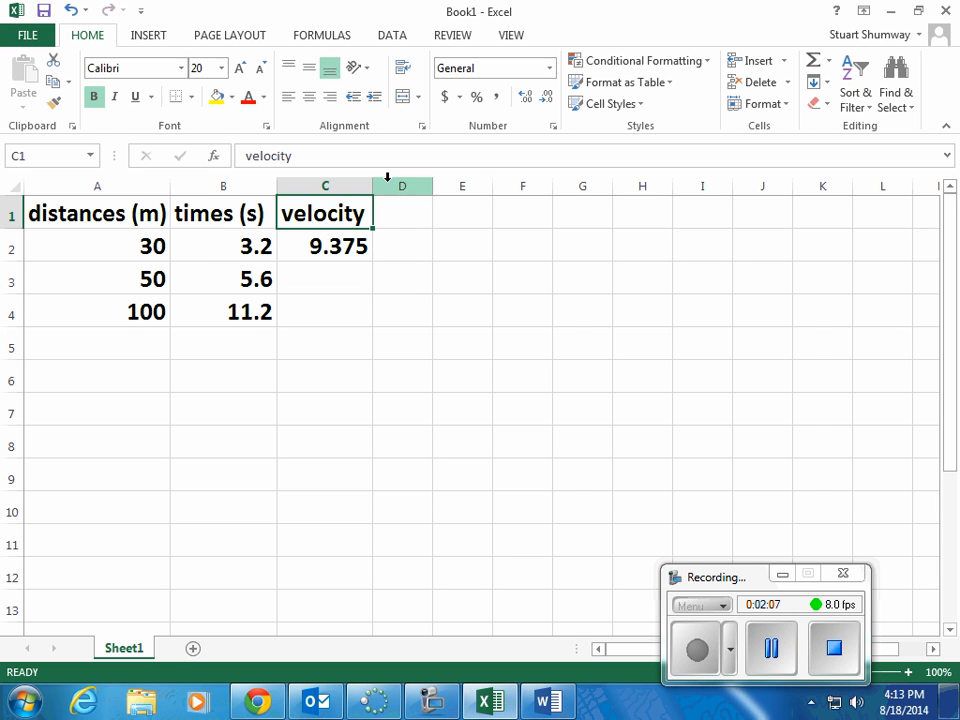
left_click_drag(374, 187, 396, 181)
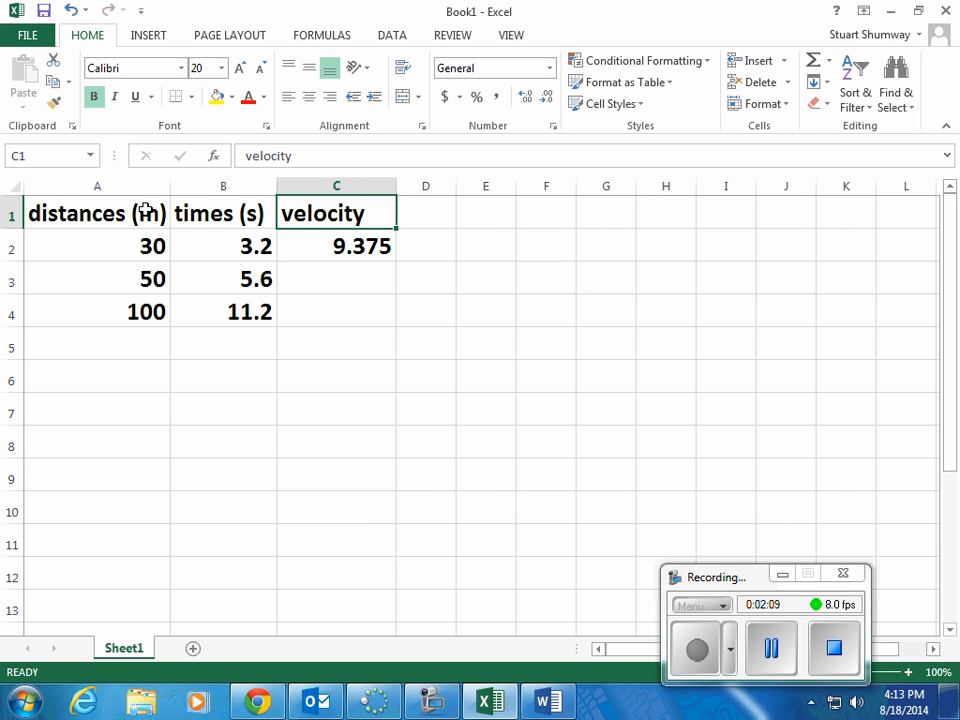
left_click(308, 151)
type("(")
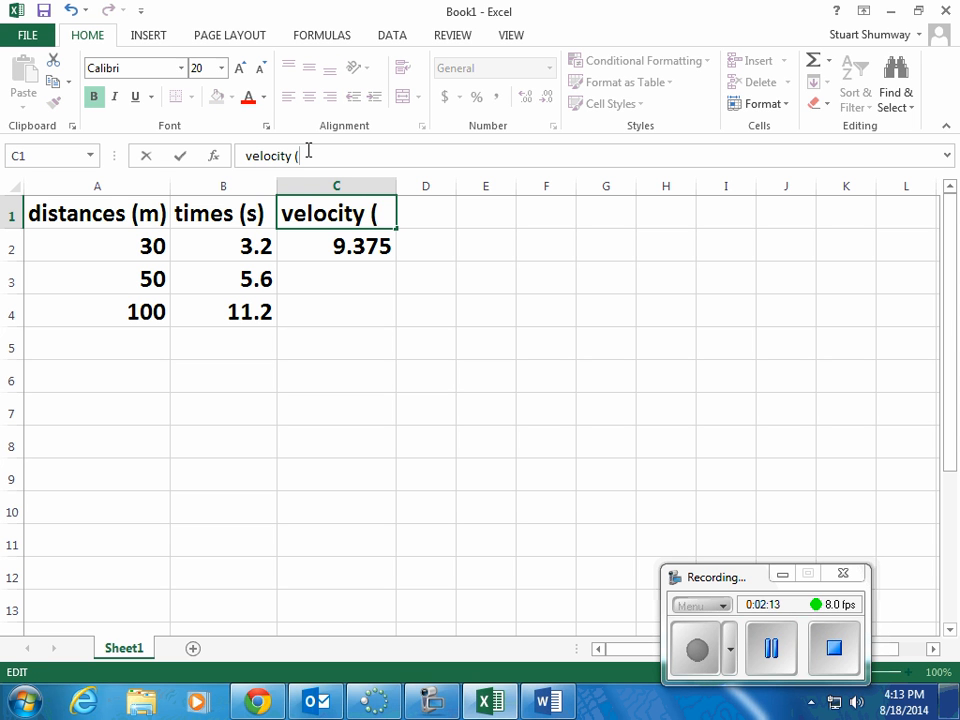
type("m/s)")
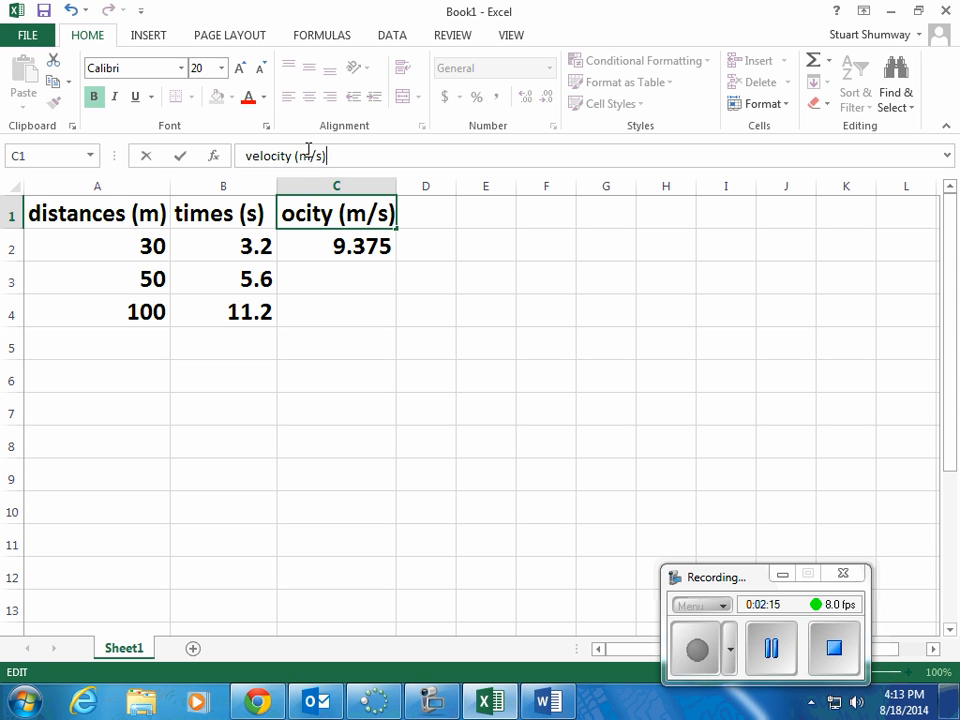
key("Return")
left_click_drag(395, 185, 443, 186)
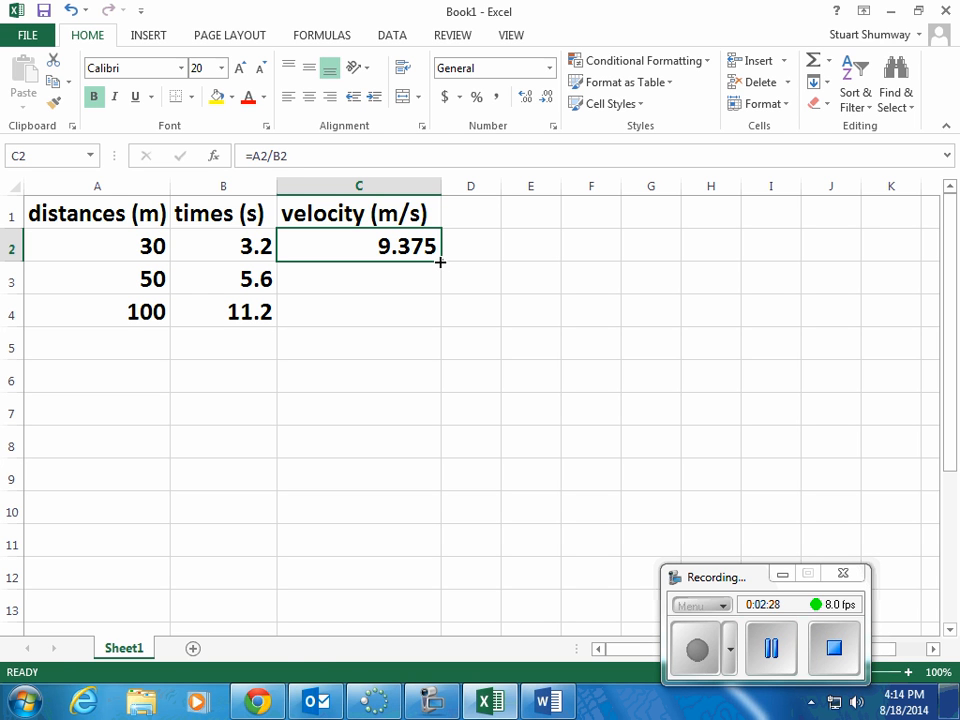
Step: Fill the velocity formula from C2 down to C4, and change the time in B3 to 5.8
left_click_drag(440, 261, 423, 315)
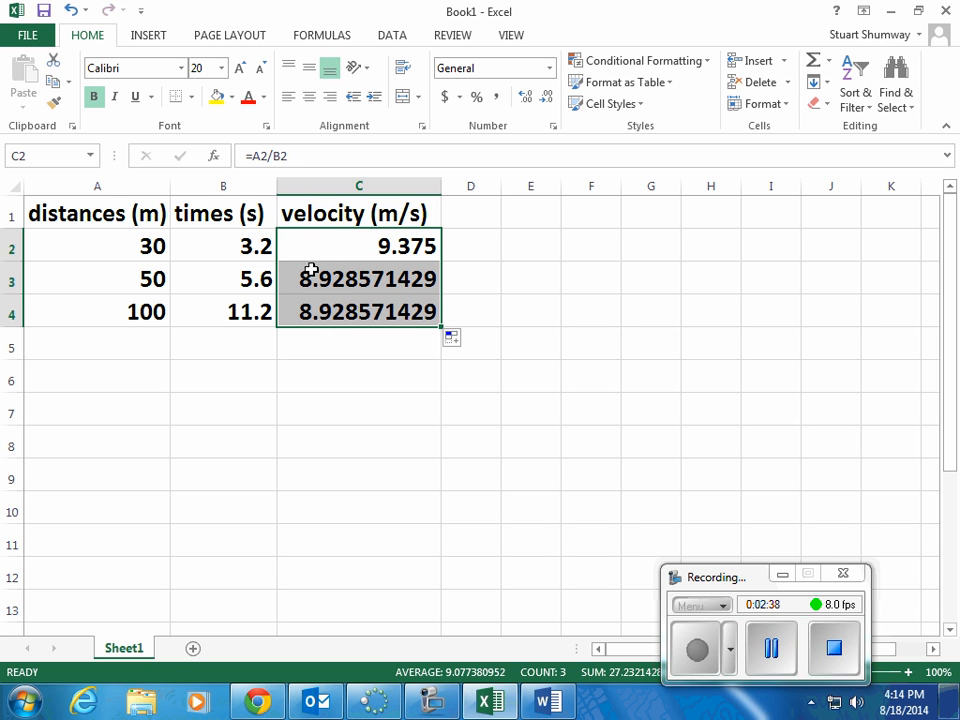
left_click(243, 278)
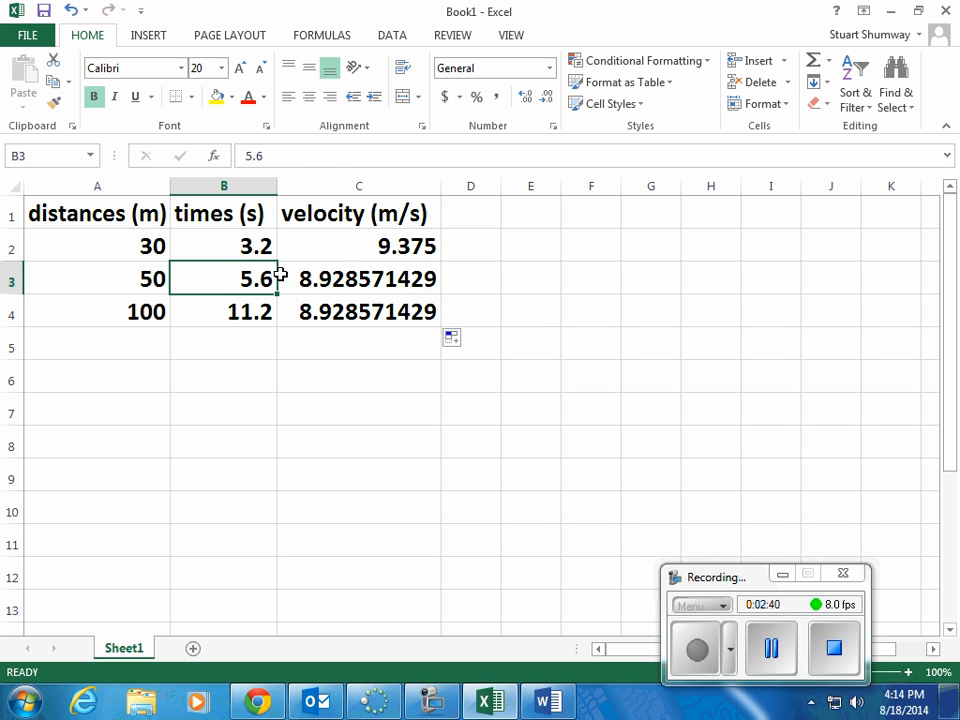
type("5.8")
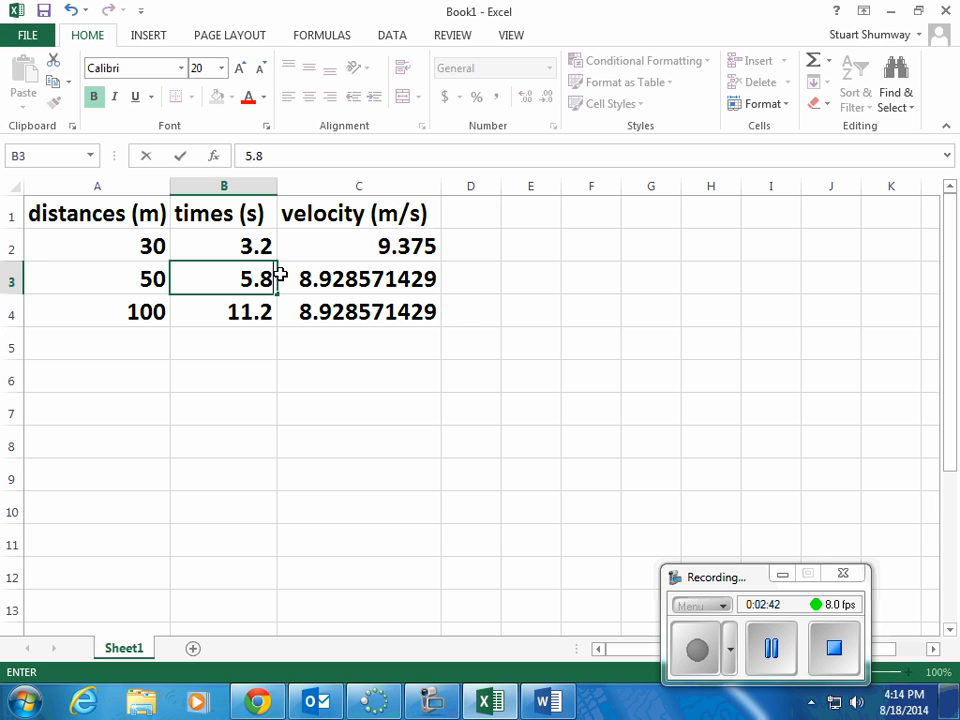
key("Return")
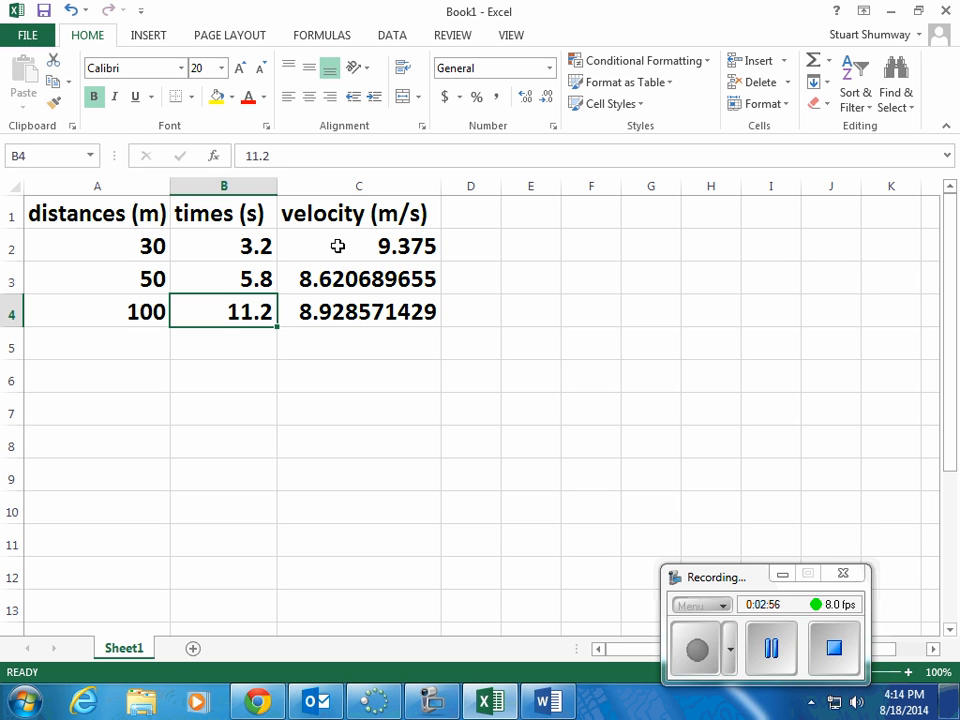
Step: Format the velocities in C2:C4 as Number with 2 decimal places
left_click_drag(338, 246, 370, 305)
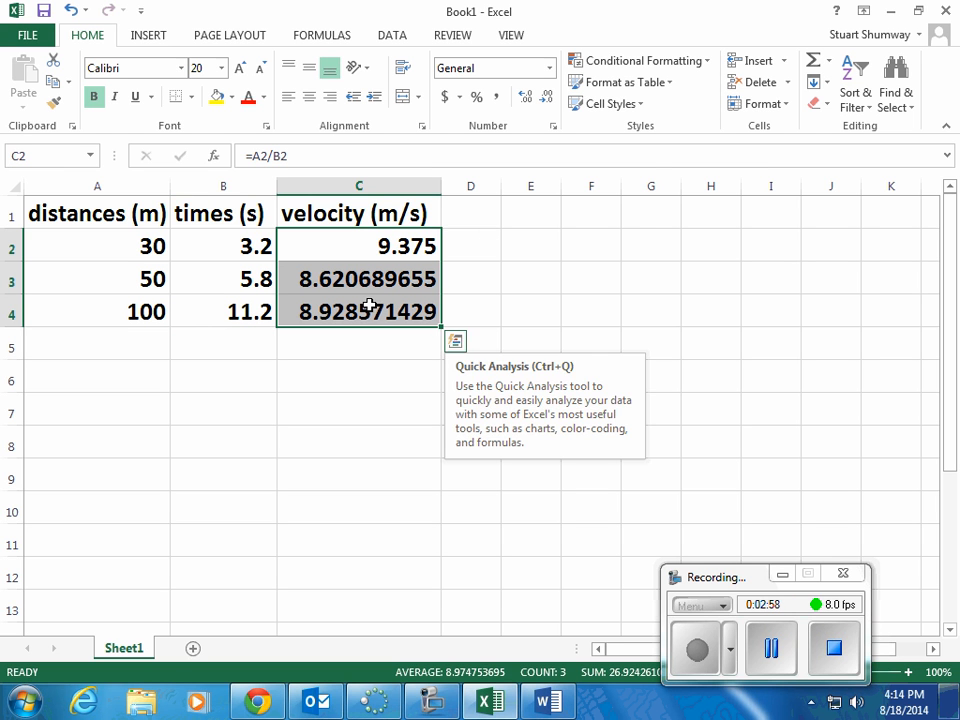
left_click(768, 104)
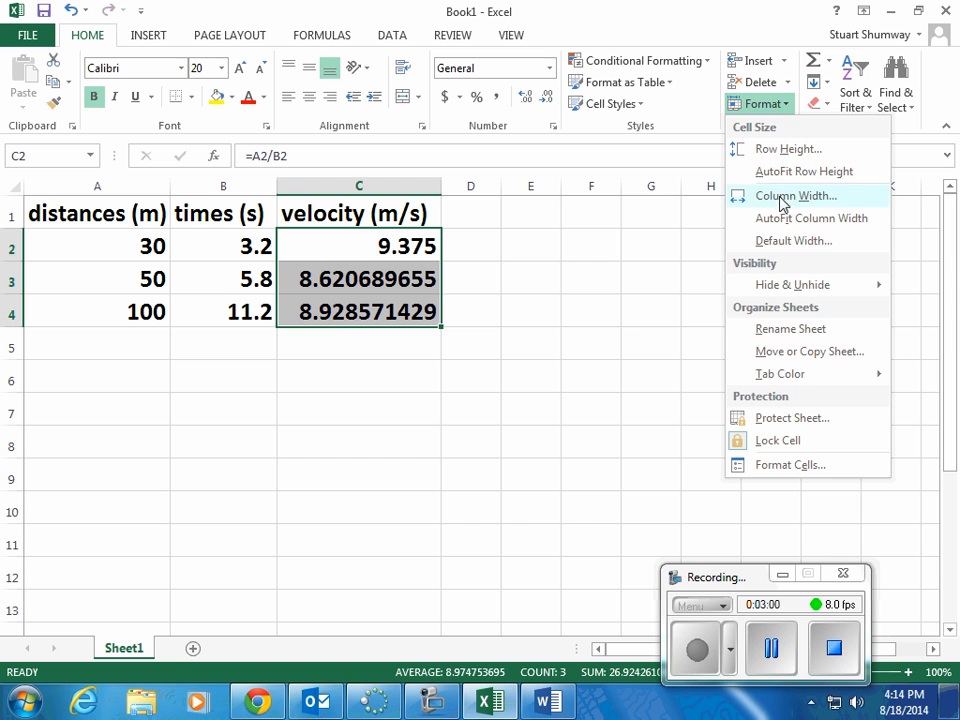
left_click(789, 464)
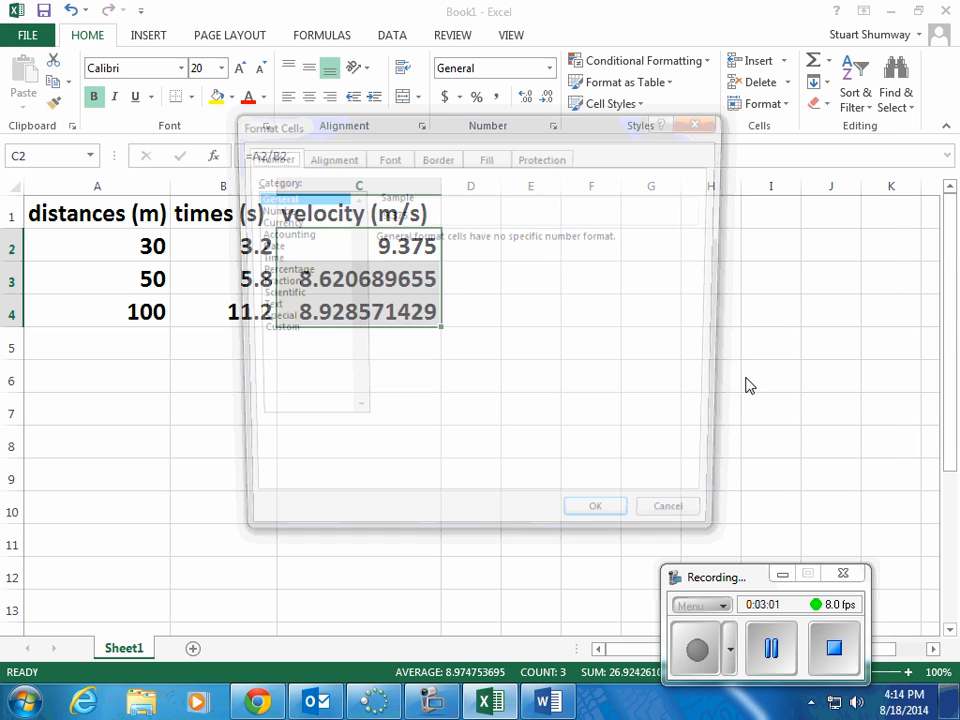
left_click(280, 209)
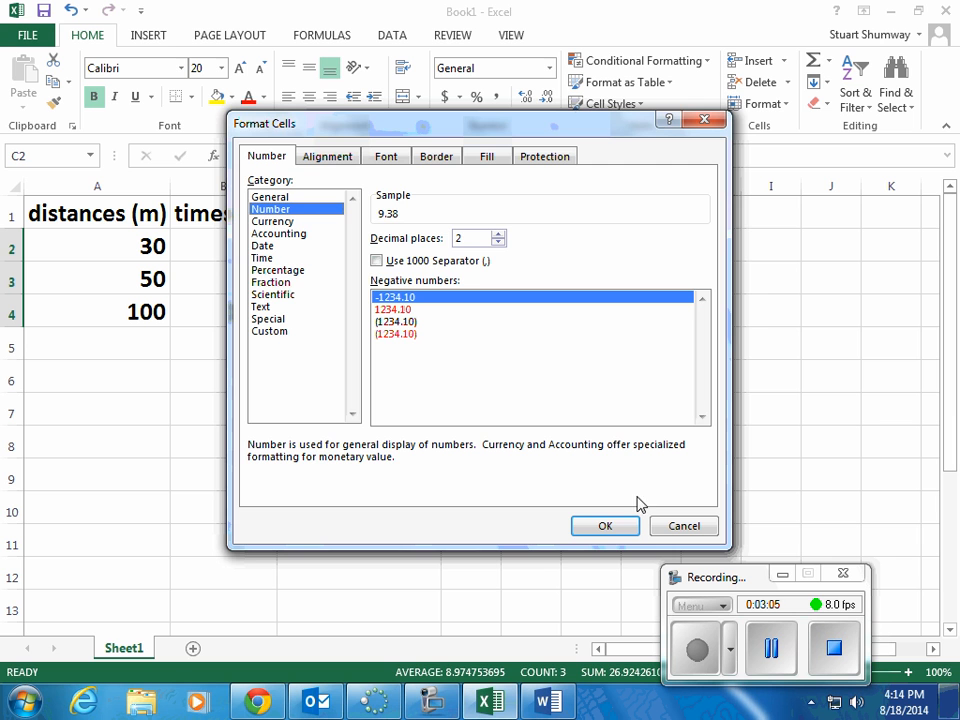
left_click(612, 526)
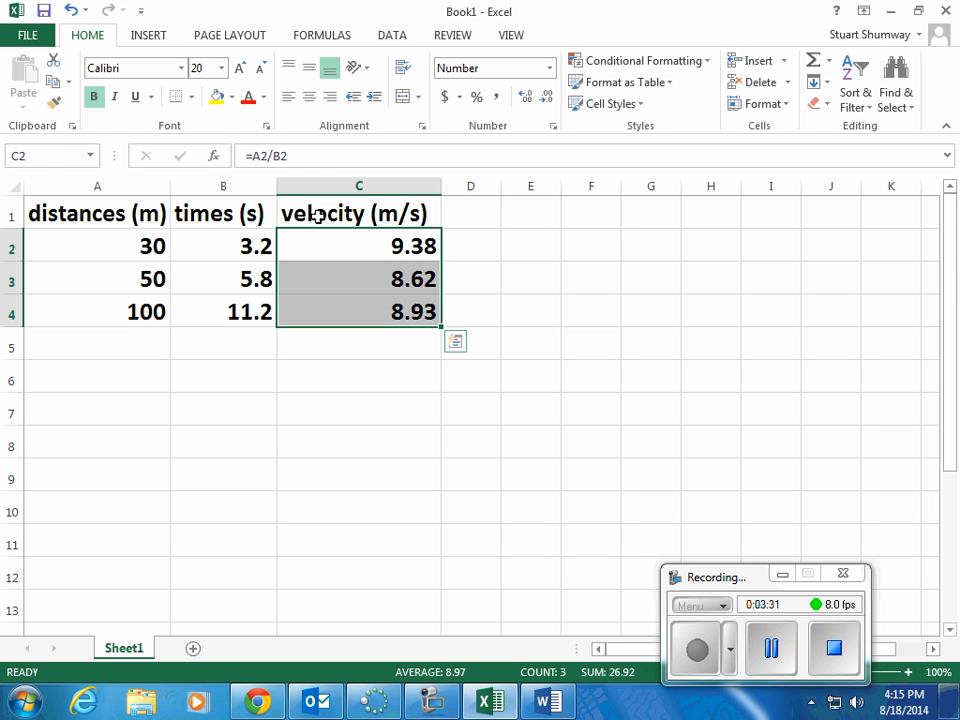
Step: Copy the velocity column C1:C4 and paste it as links starting at F1
left_click_drag(317, 215, 373, 314)
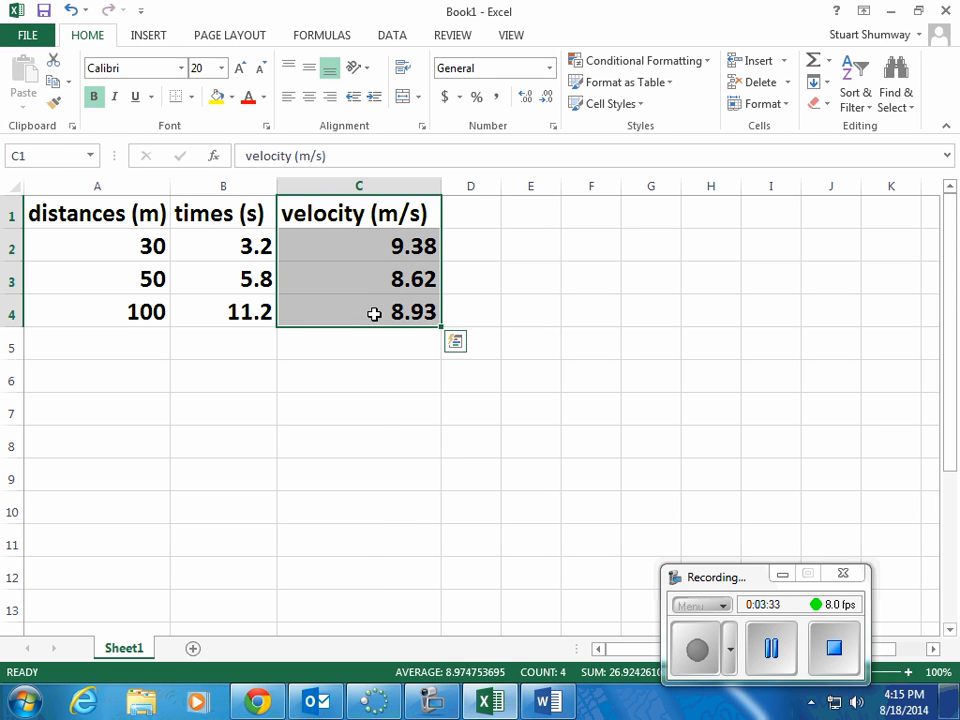
right_click(346, 272)
left_click(385, 306)
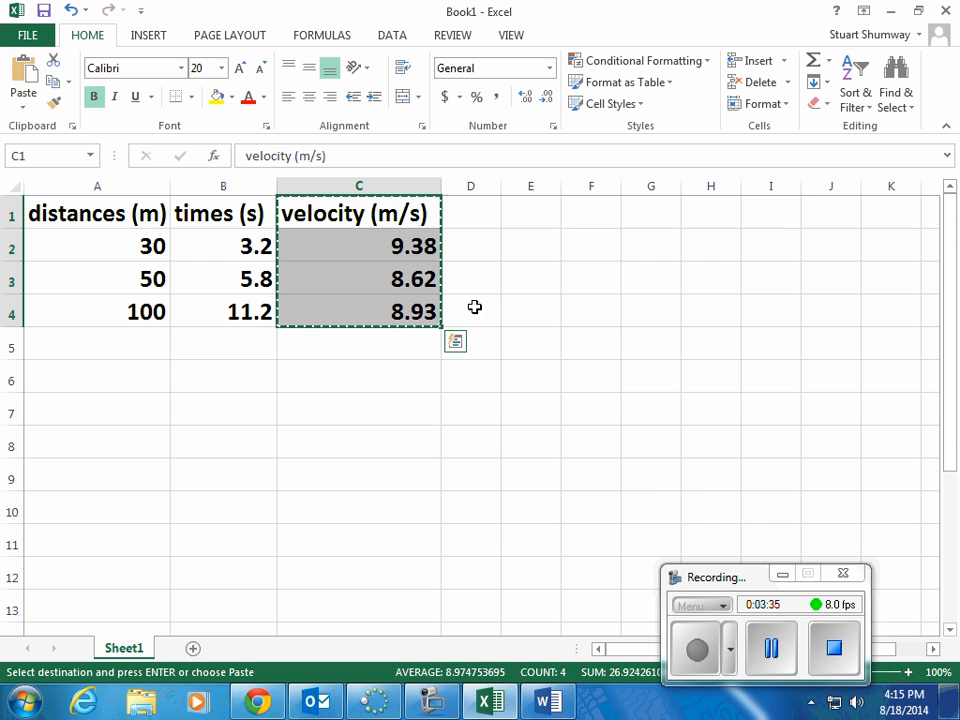
right_click(599, 221)
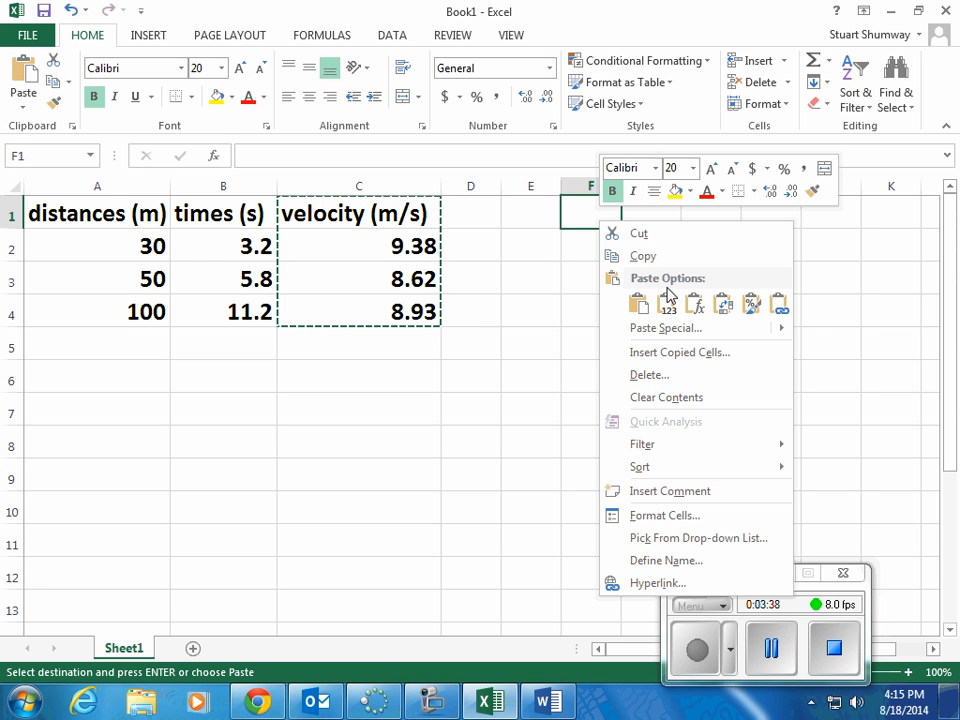
left_click(753, 306)
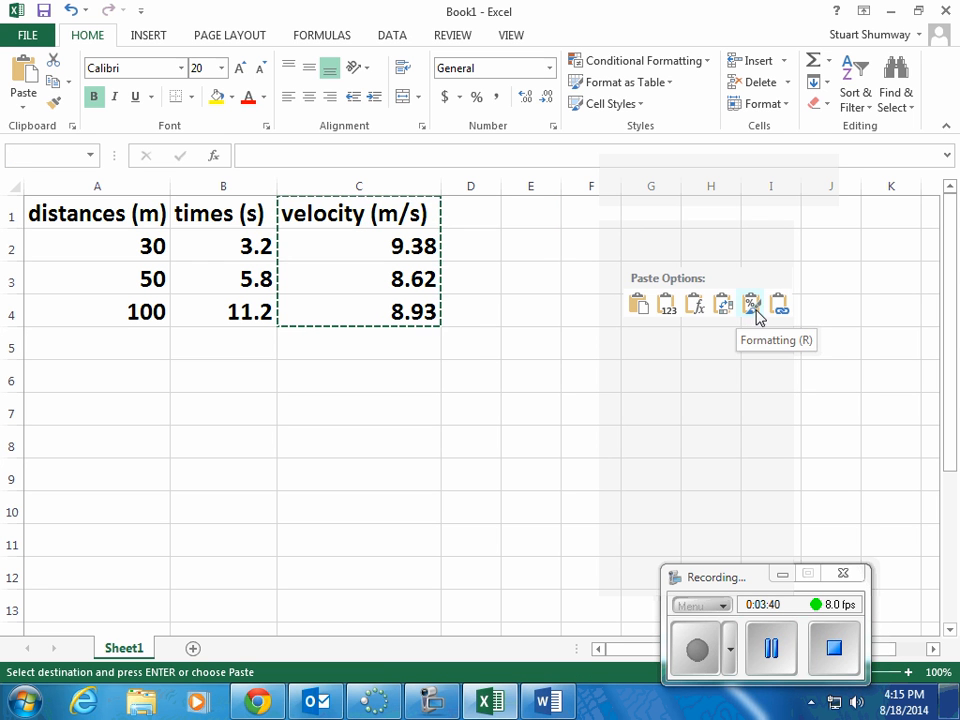
left_click(779, 305)
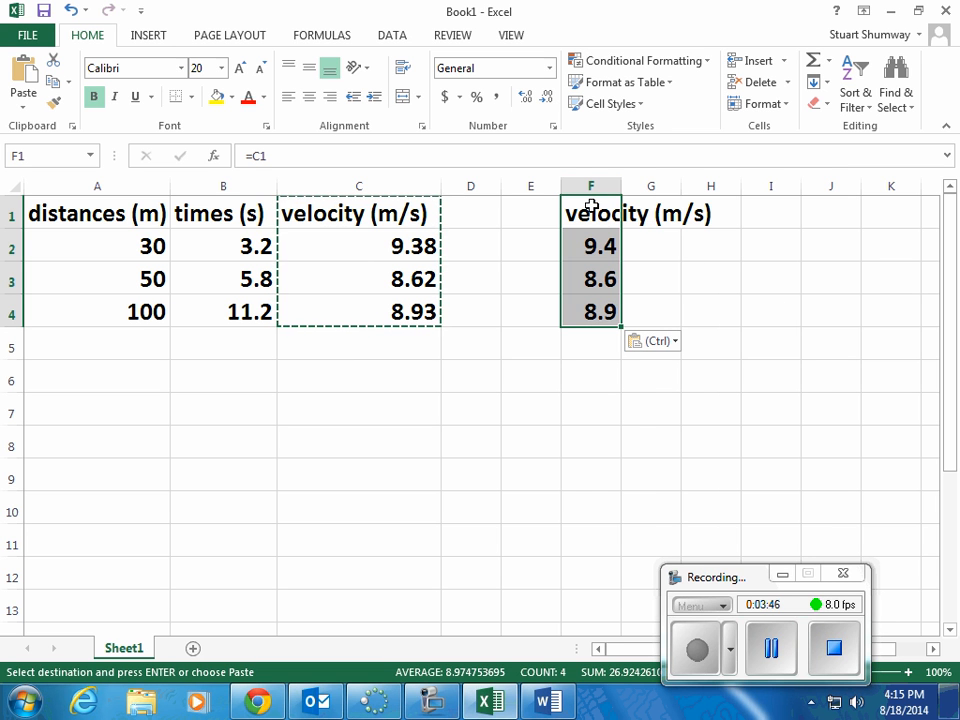
Step: Paste the copied velocity cells over F1:F4 as a regular paste, and widen column F
right_click(591, 206)
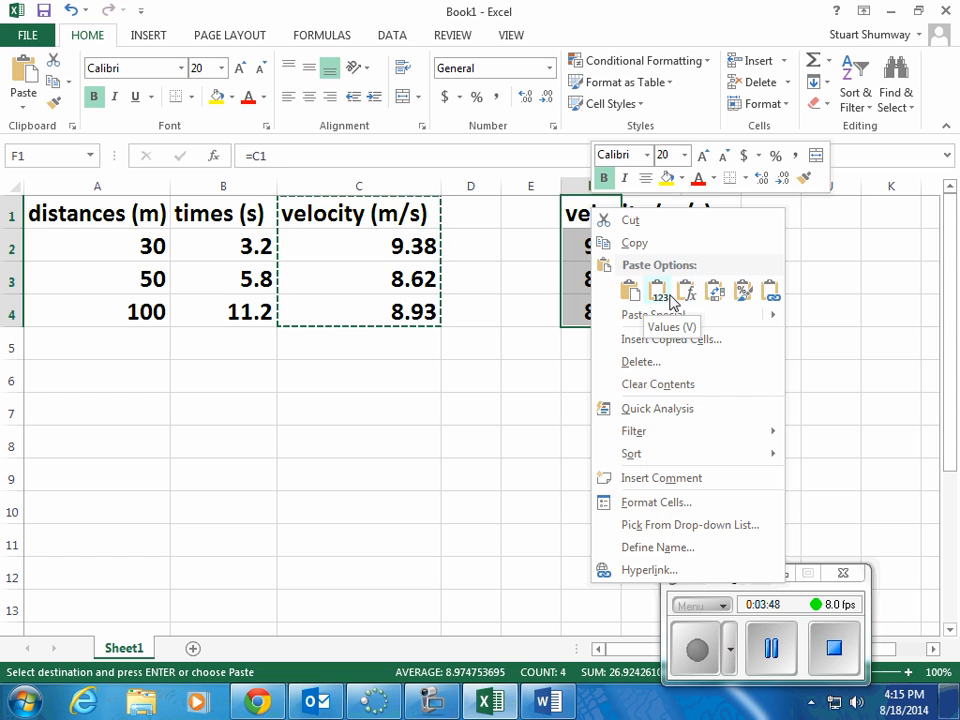
left_click(658, 290)
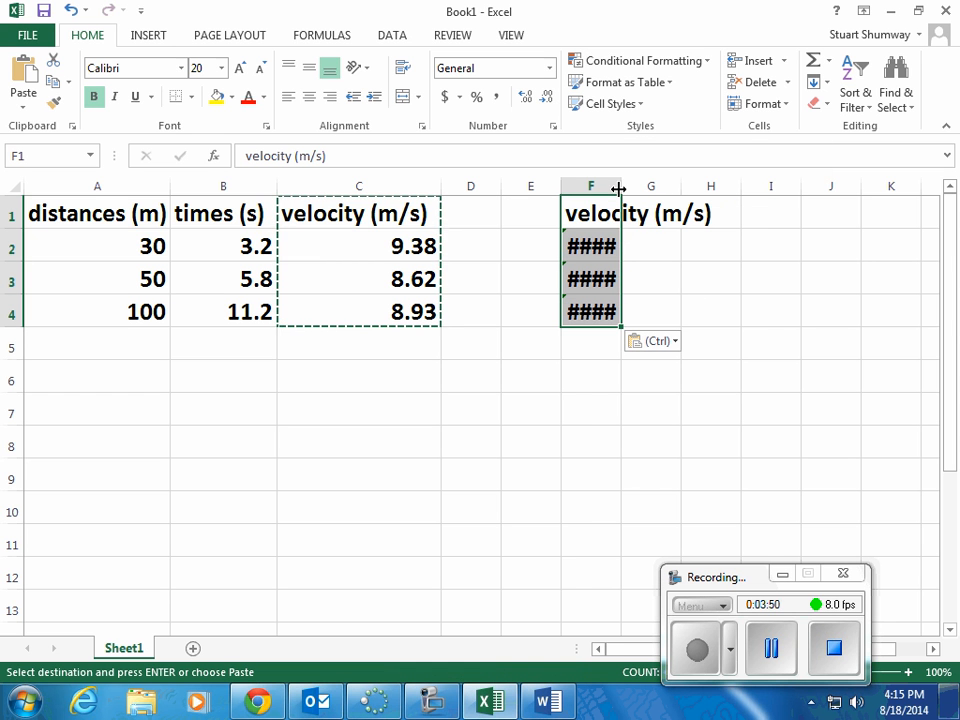
left_click_drag(621, 187, 681, 186)
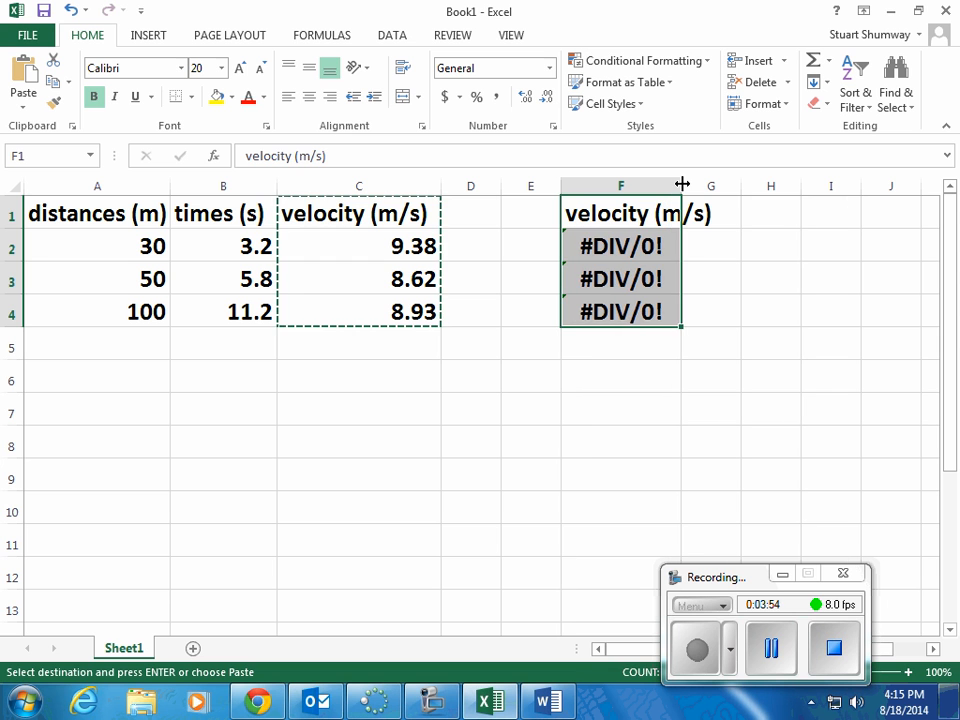
left_click(608, 252)
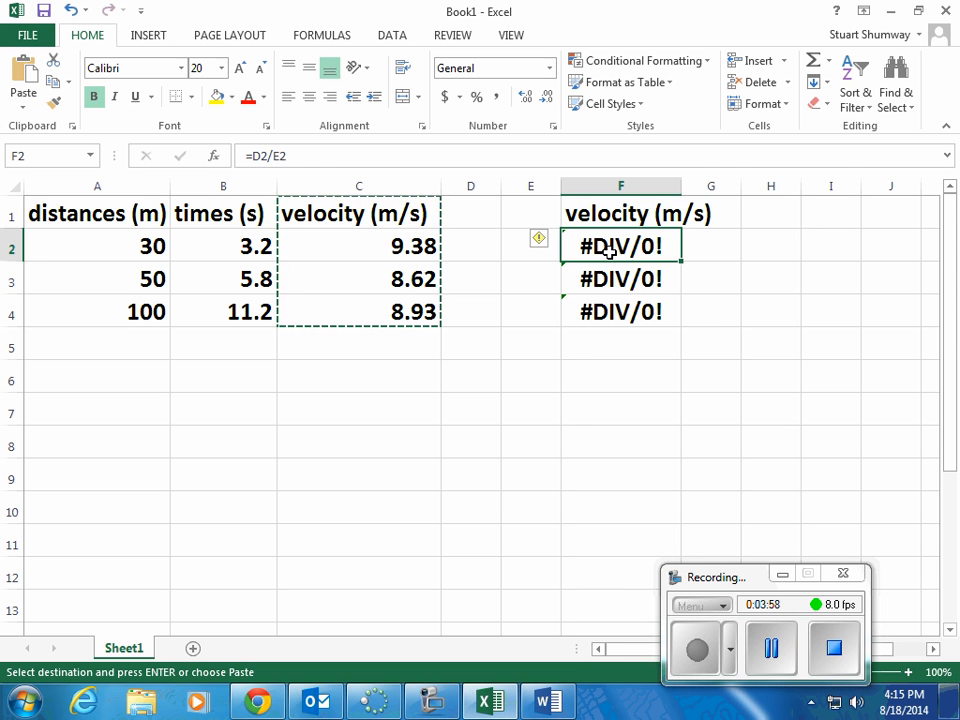
right_click(605, 213)
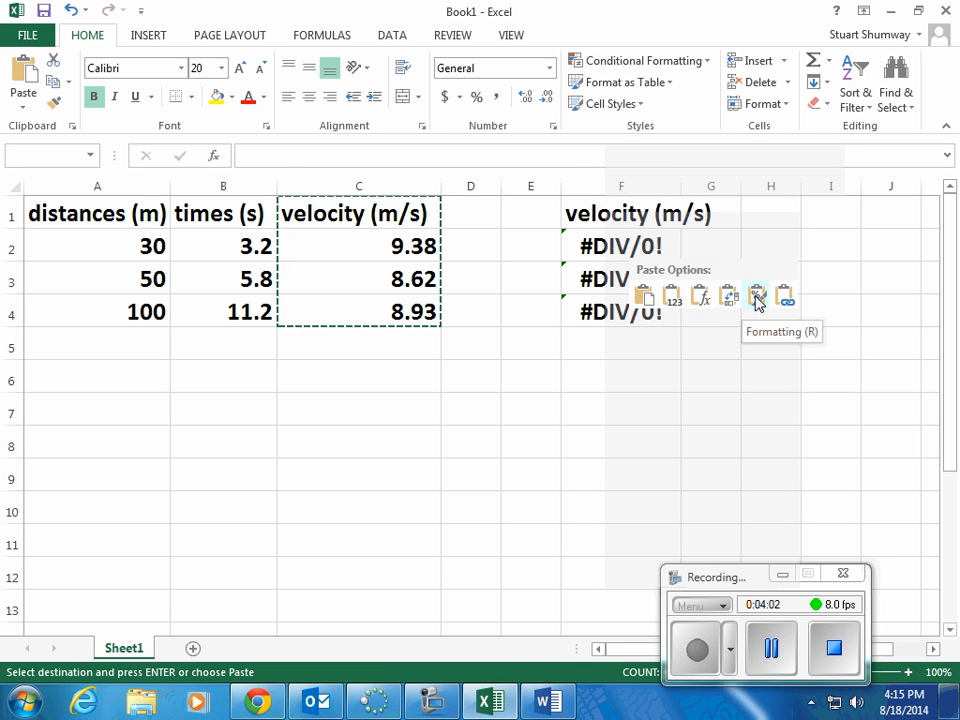
left_click(648, 298)
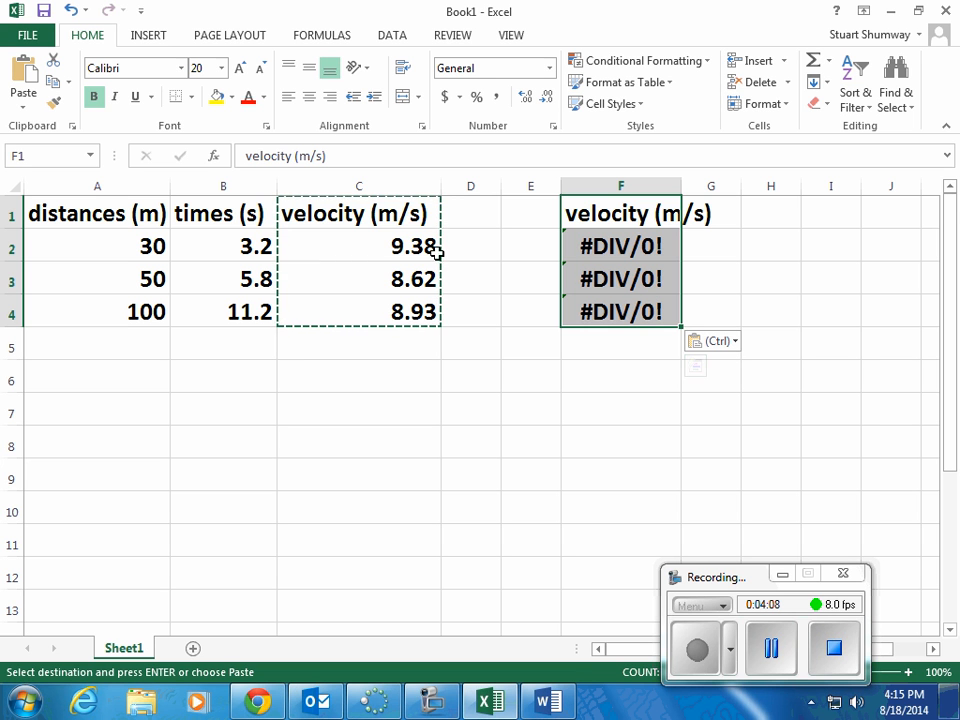
Step: Enter the formula =c2 in F2 to reference the first velocity, and fill it down to F4
left_click(341, 242)
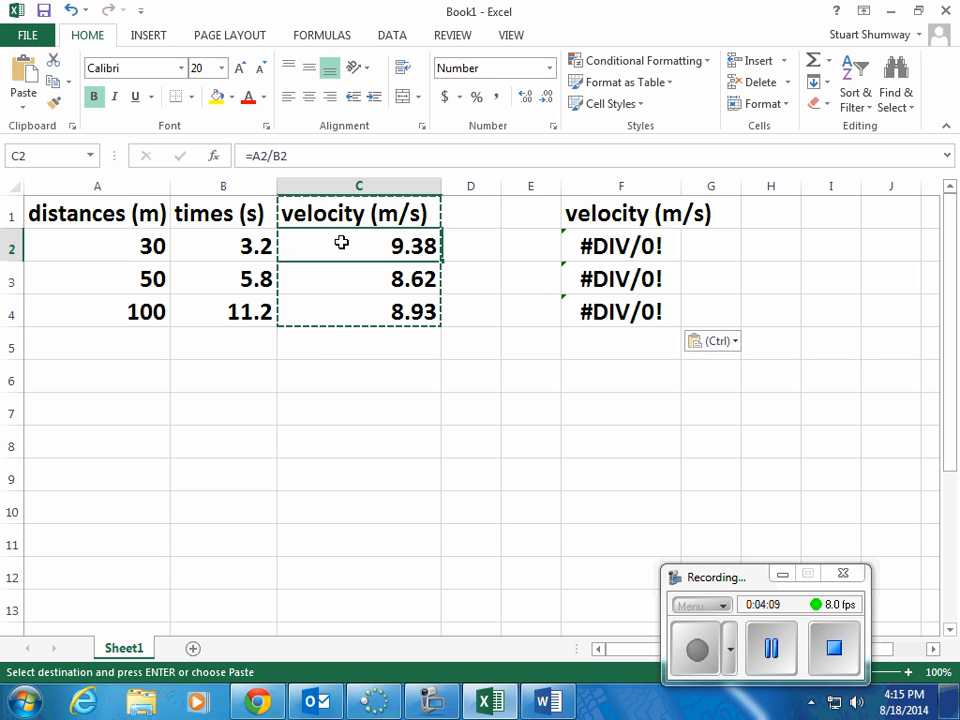
left_click(583, 249)
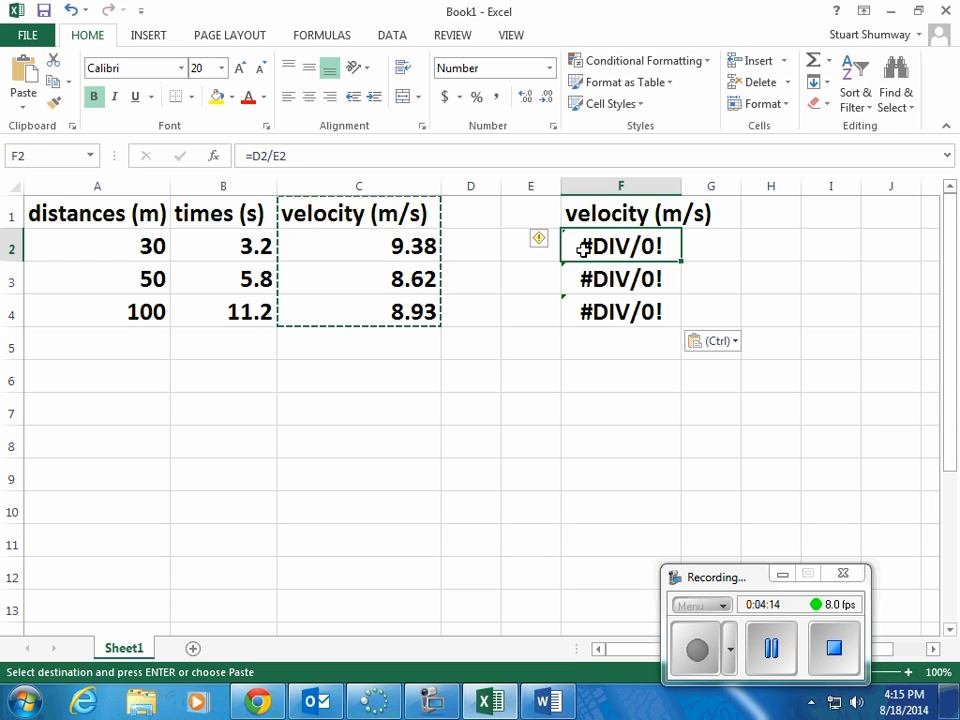
type("=")
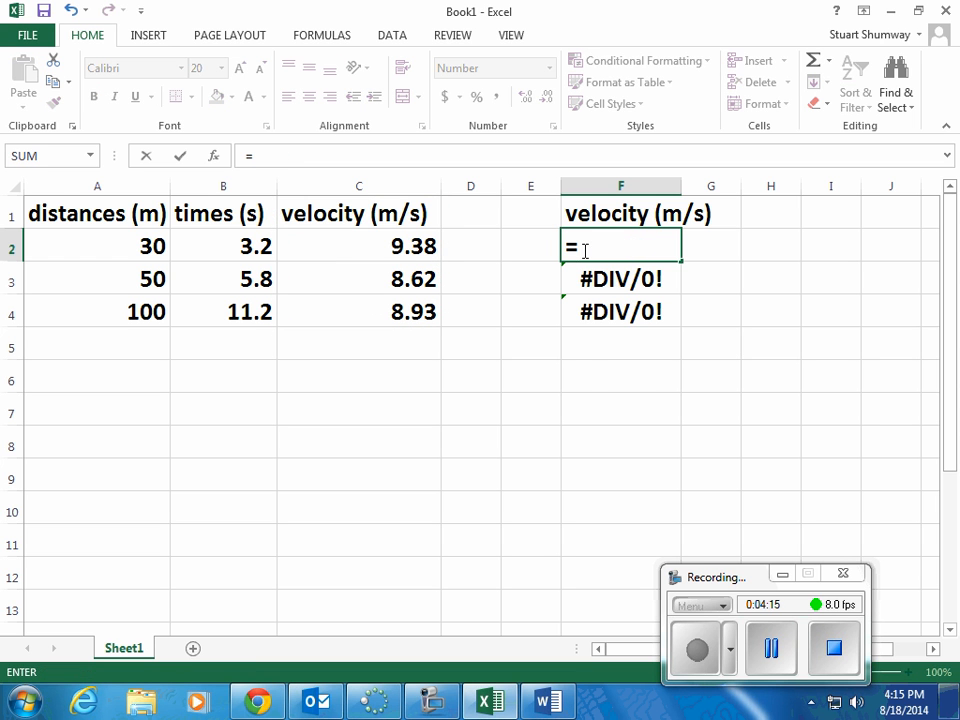
type("c2q")
key("BackSpace")
key("Return")
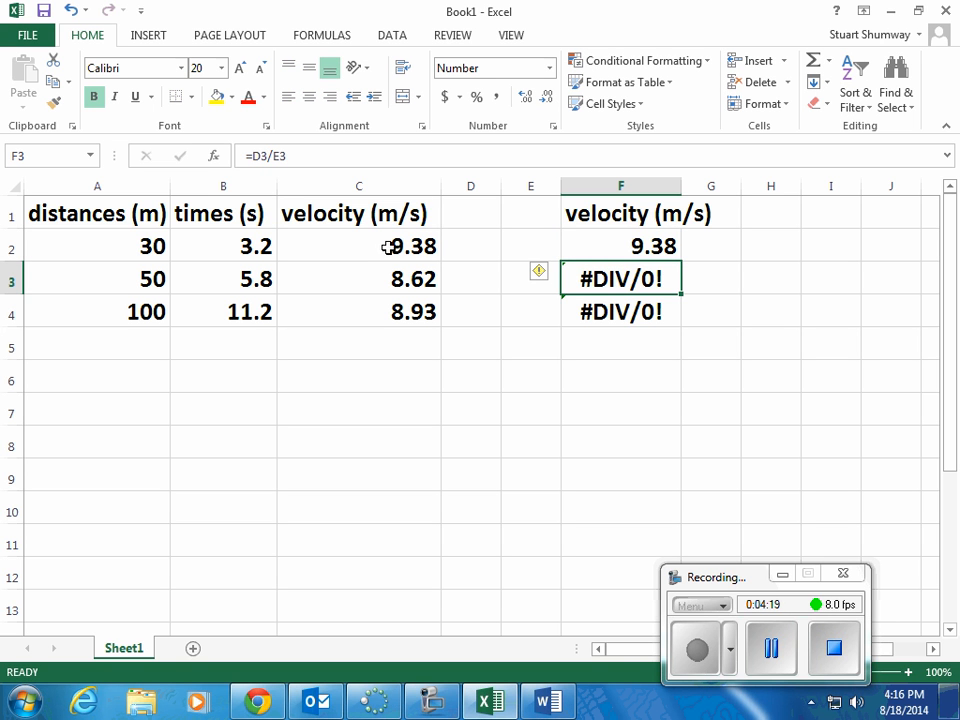
left_click(674, 254)
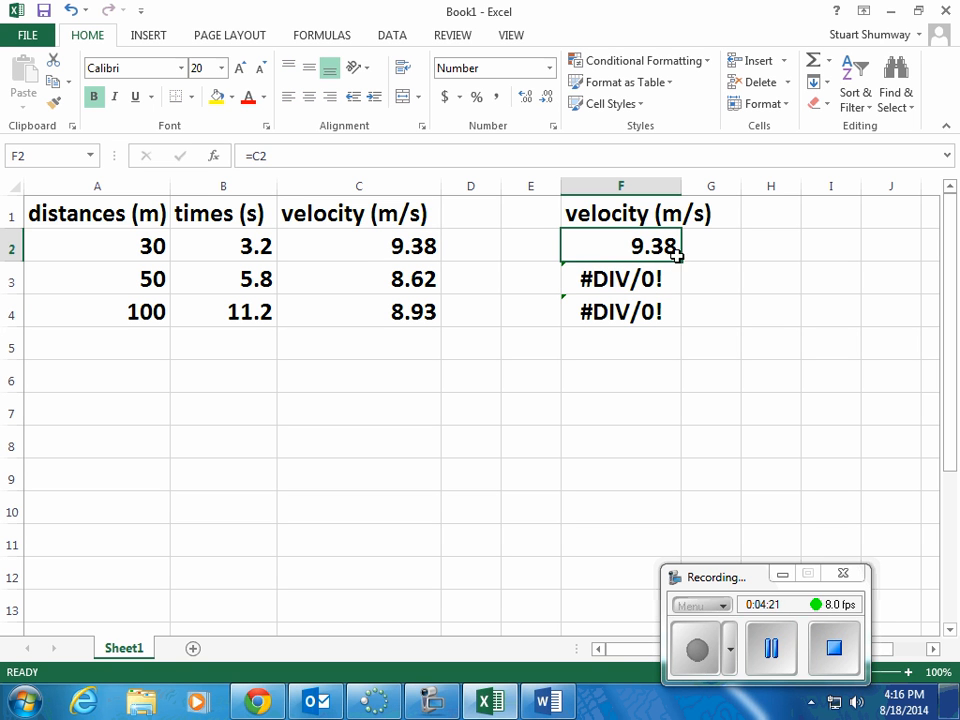
left_click_drag(681, 261, 682, 325)
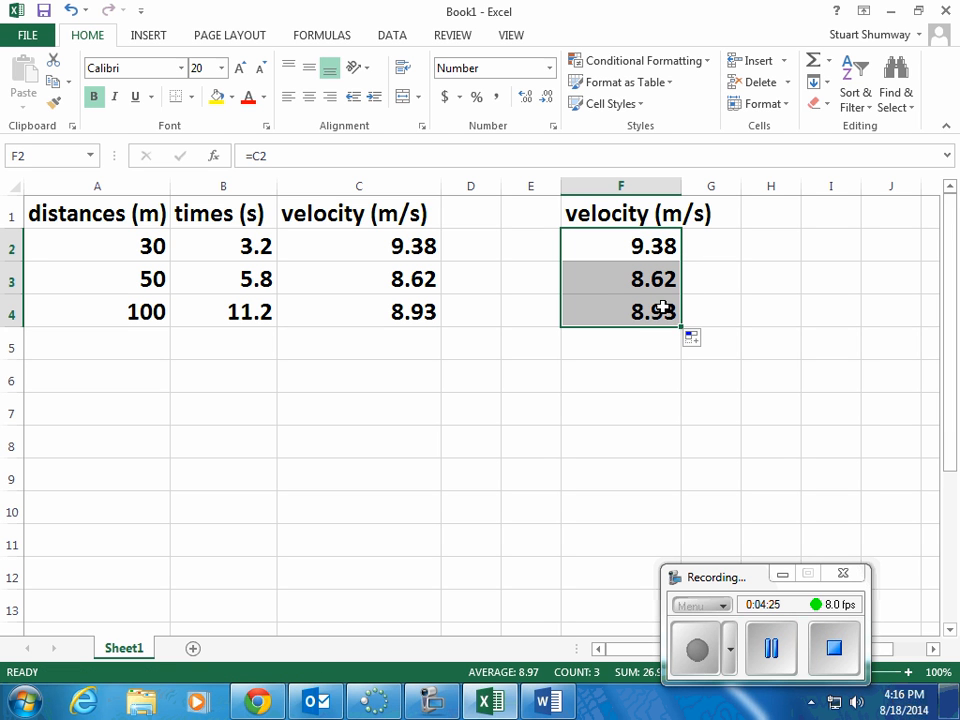
Step: Enter the heading "run #" in E1 and number the runs 1, 2 and 3 in E2:E4
left_click(530, 247)
left_click(527, 215)
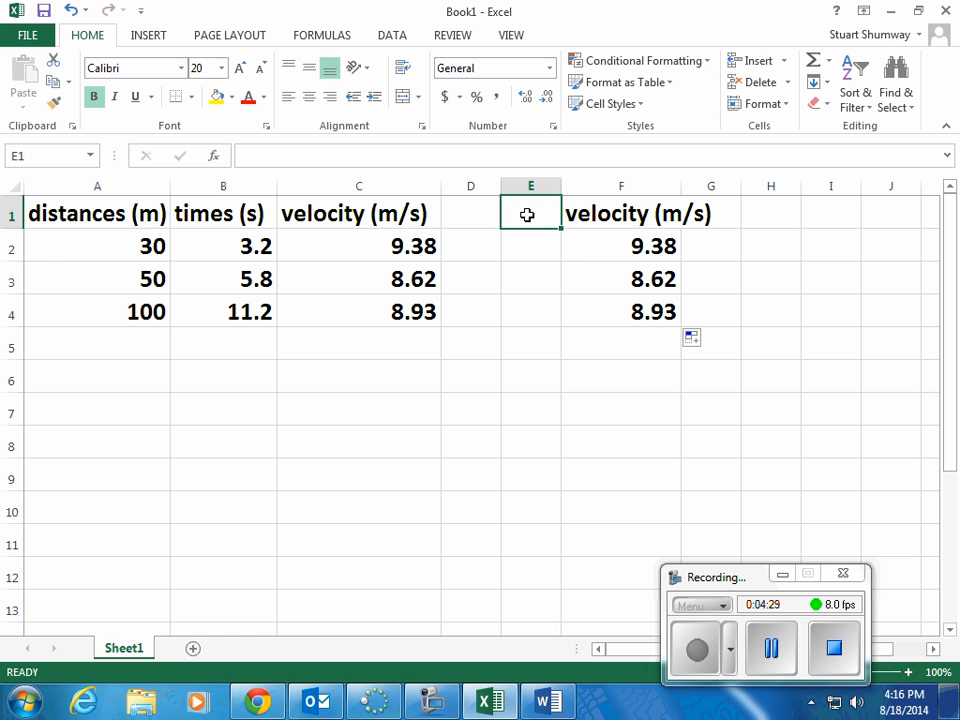
type("run")
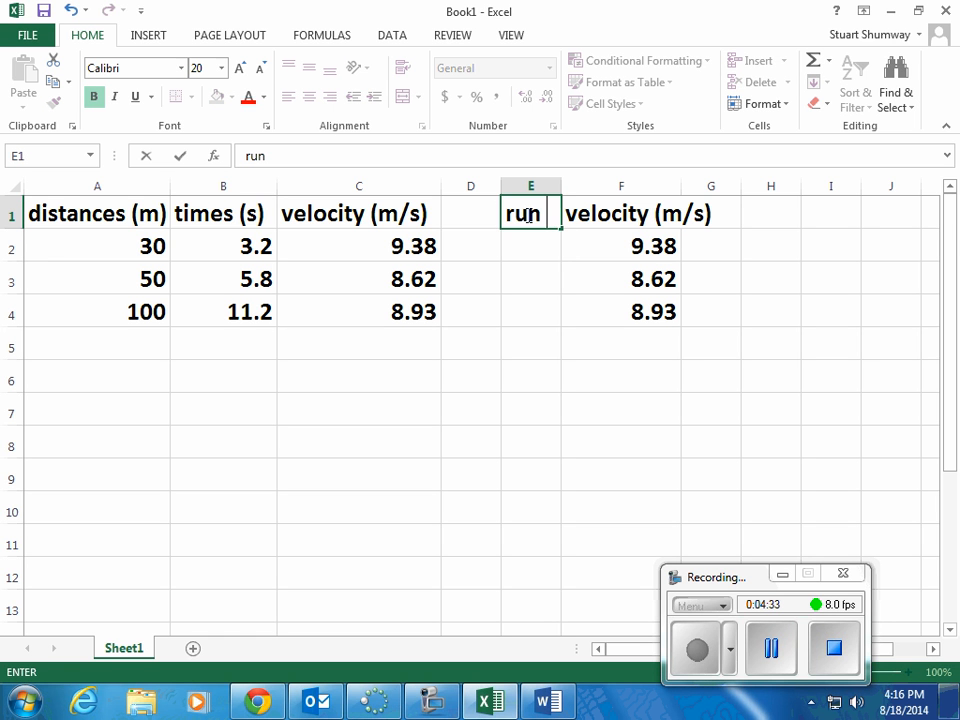
type(" #")
key("Return")
type("1")
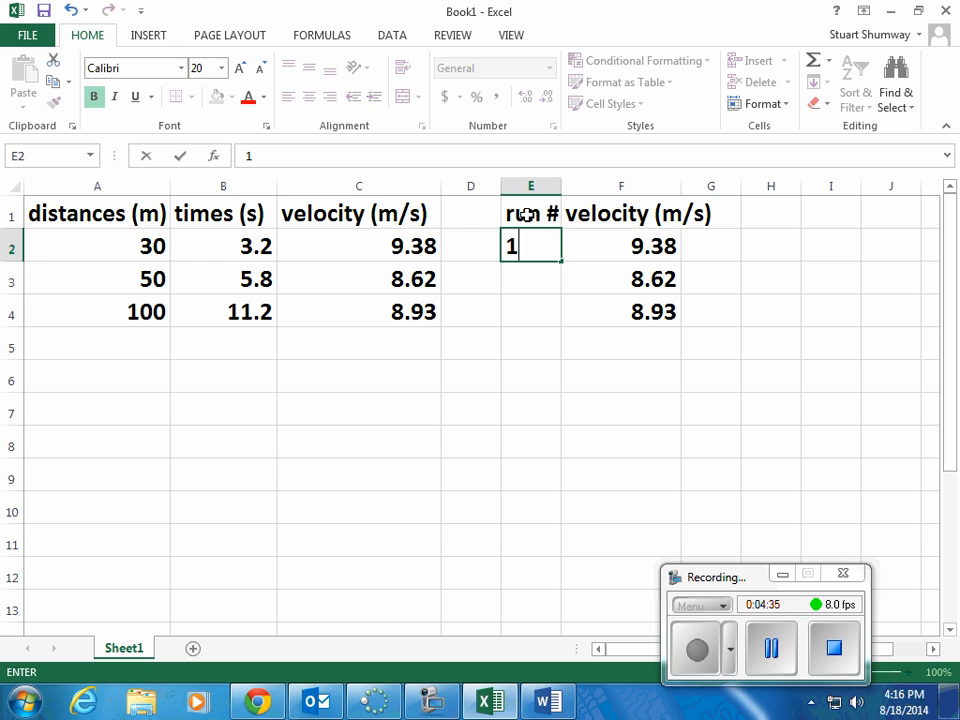
key("Return")
type("2")
key("Return")
type("3")
key("Return")
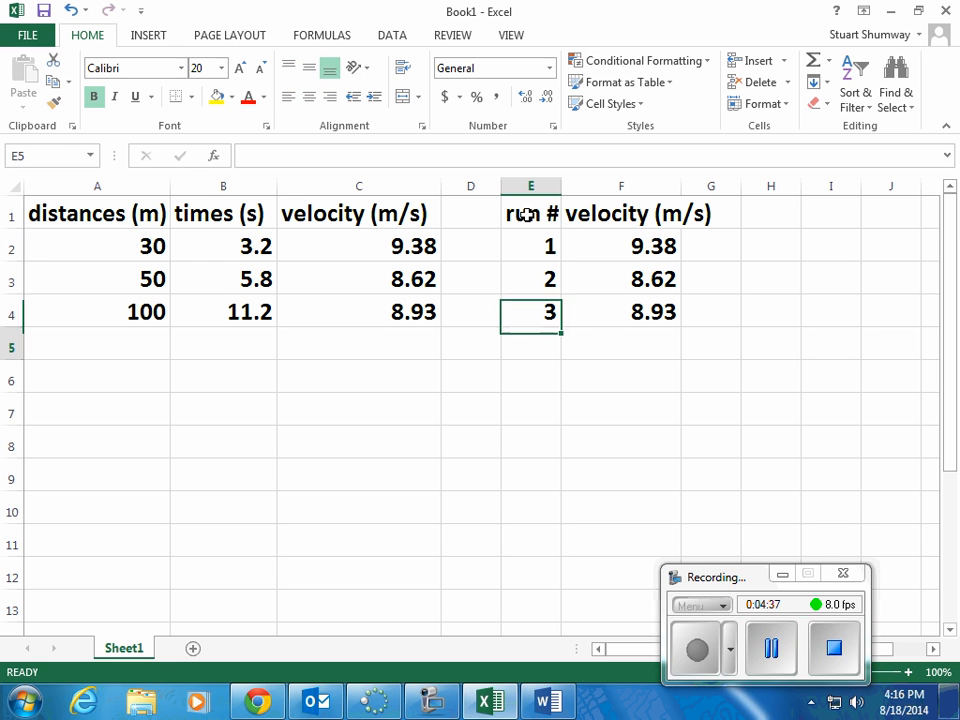
Step: Insert a markers-only scatter chart from the run number and velocity data in E1:F4
left_click_drag(525, 214, 626, 313)
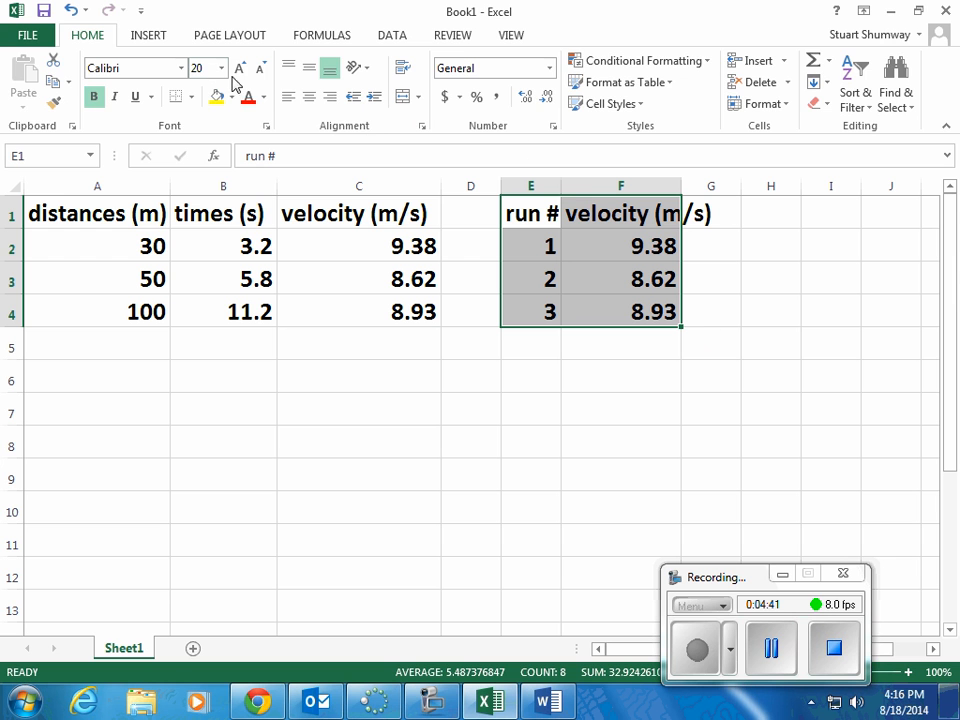
left_click(150, 36)
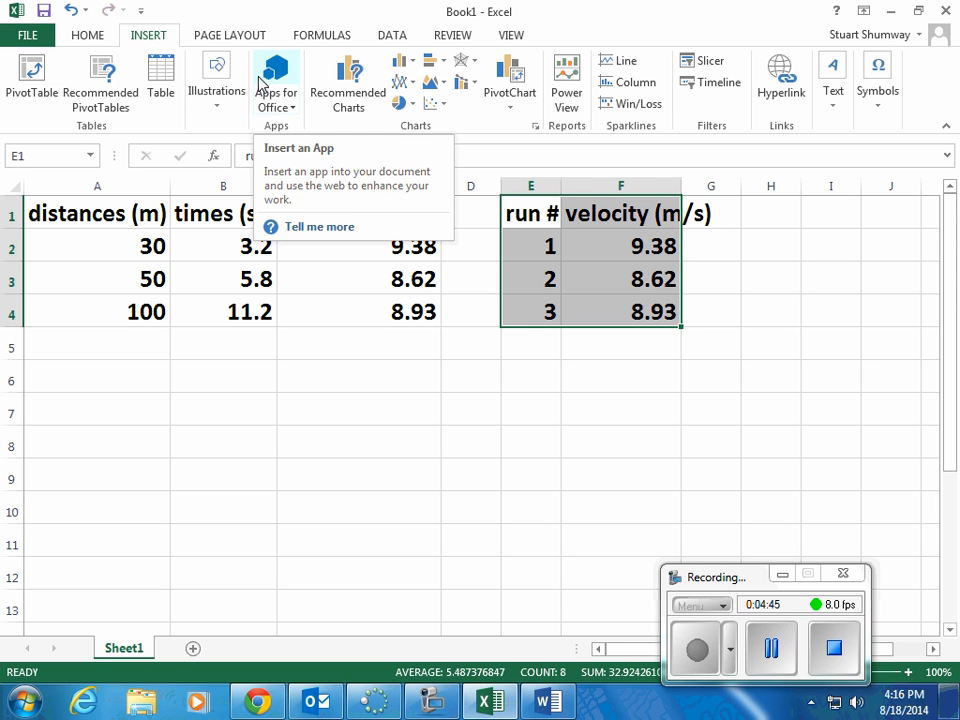
left_click(435, 108)
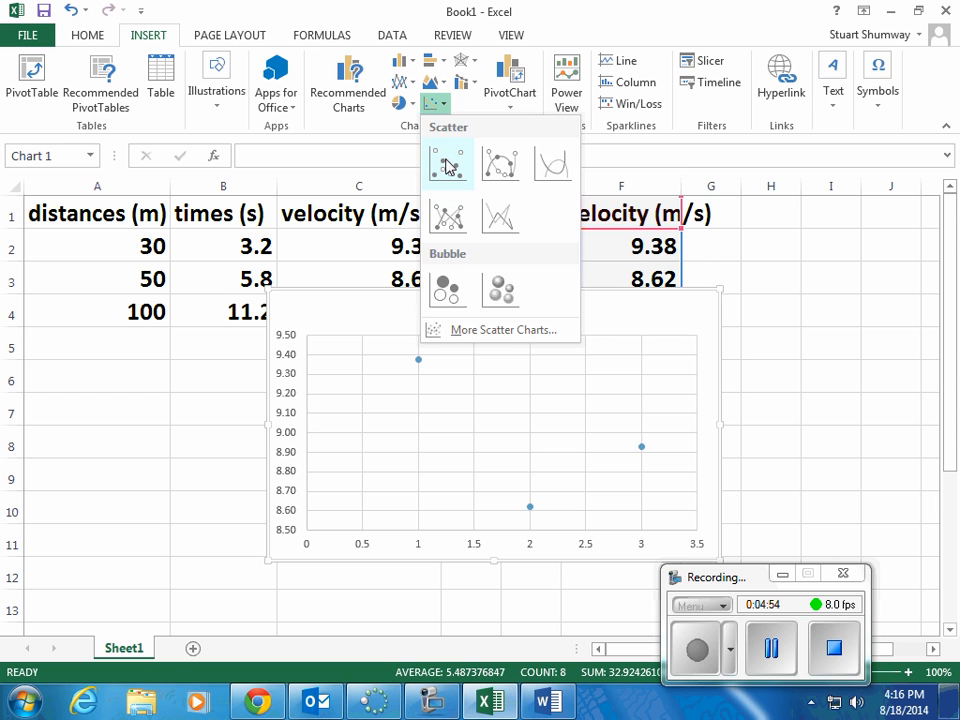
left_click(447, 165)
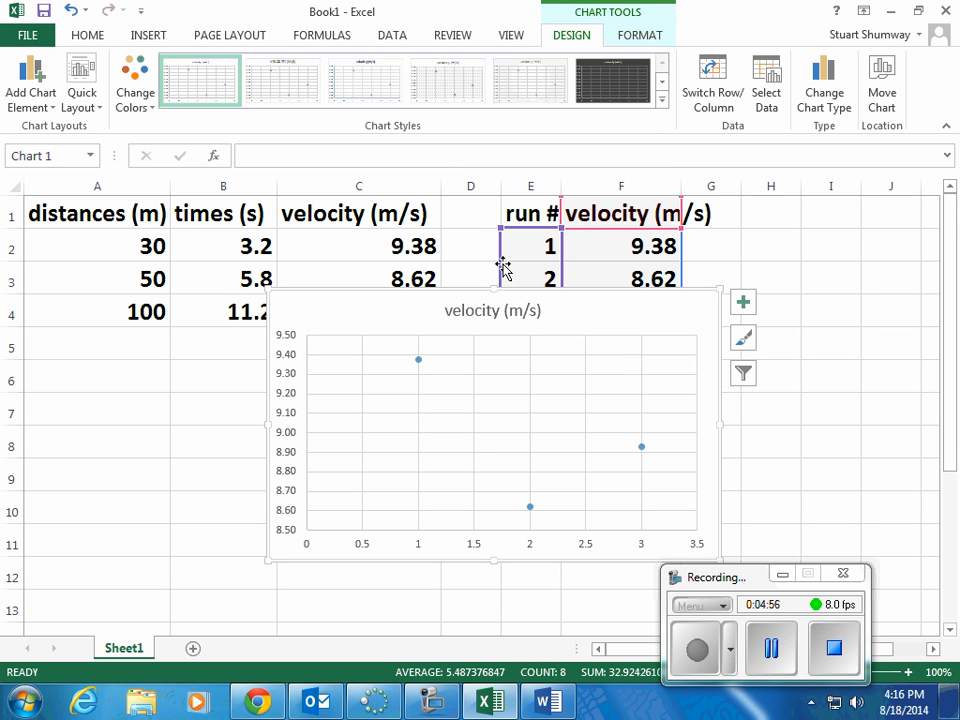
Step: Set the minimum bound of the chart's vertical axis to 0
left_click(287, 419)
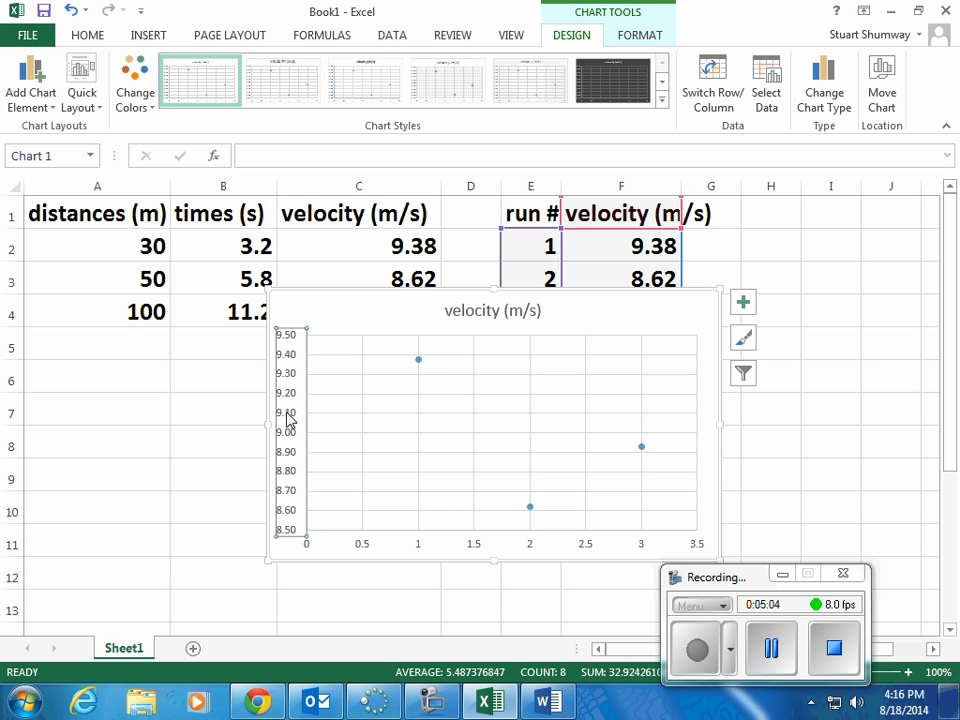
double_click(287, 419)
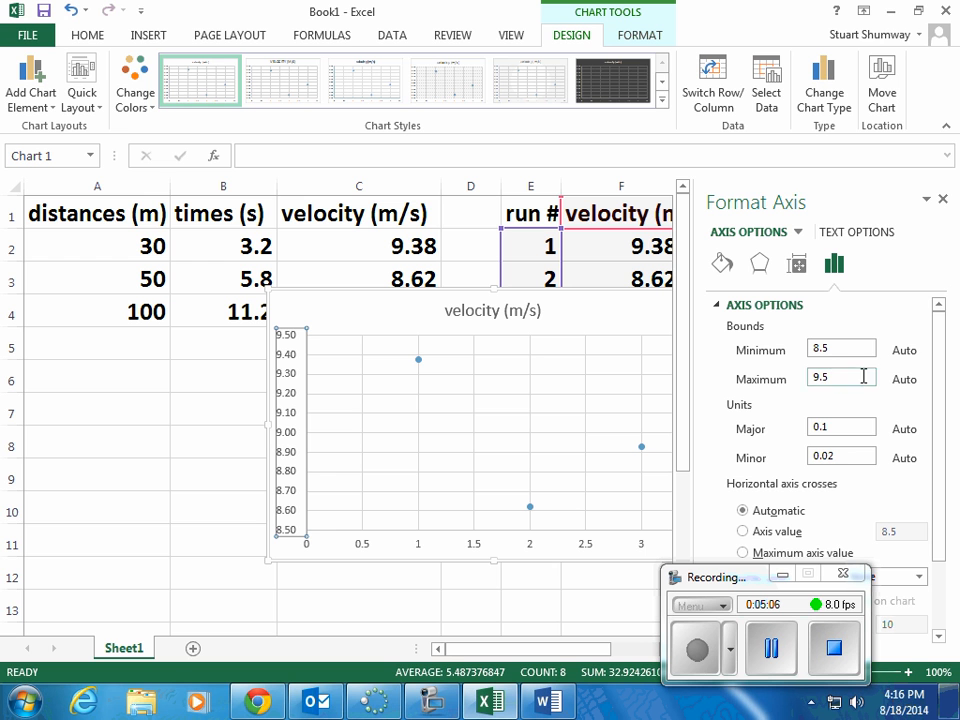
left_click(835, 344)
key("BackSpace")
type("0")
key("Return")
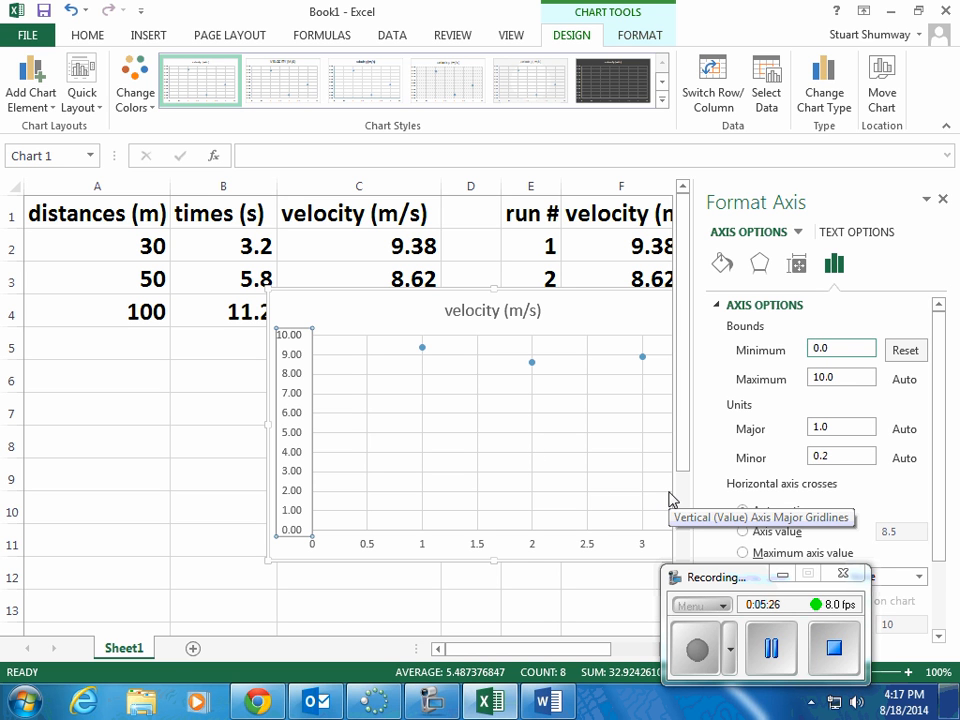
left_click(773, 647)
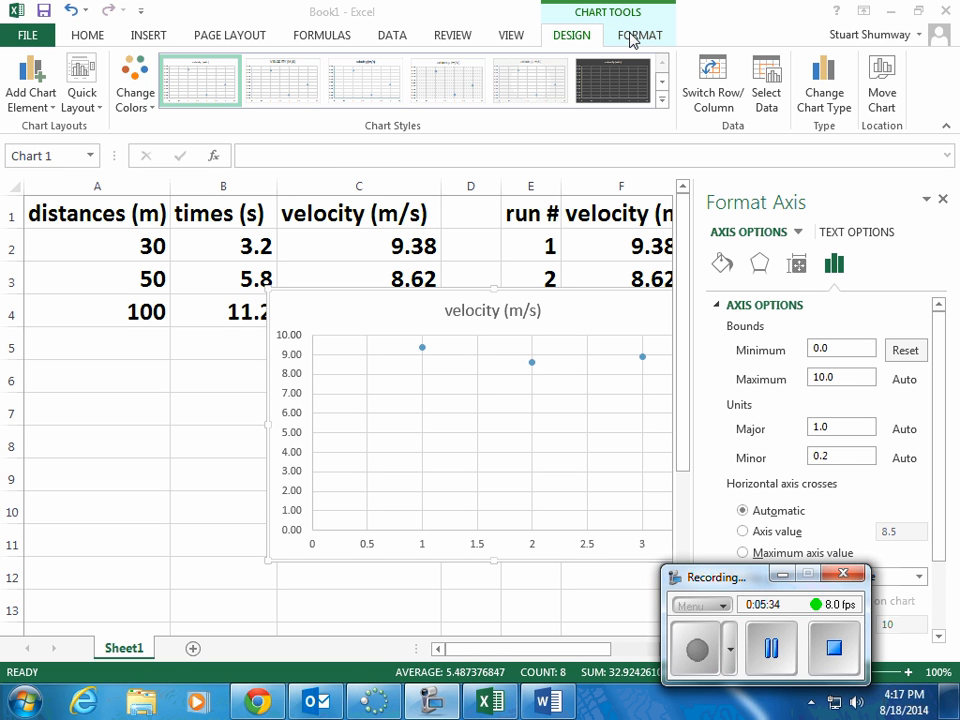
left_click(363, 312)
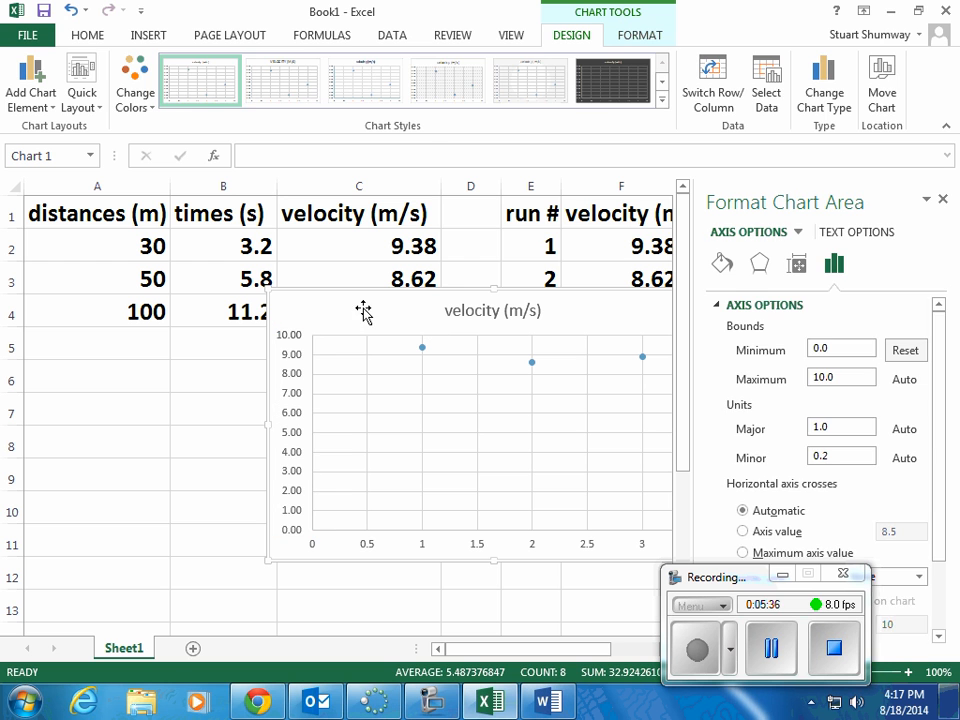
left_click(636, 38)
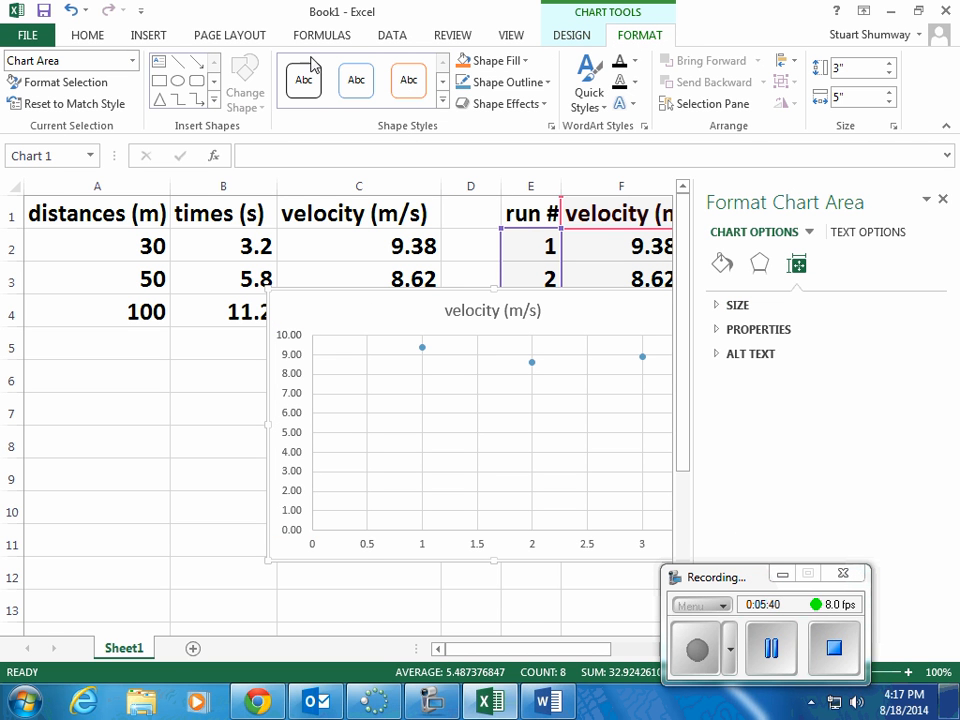
left_click(221, 38)
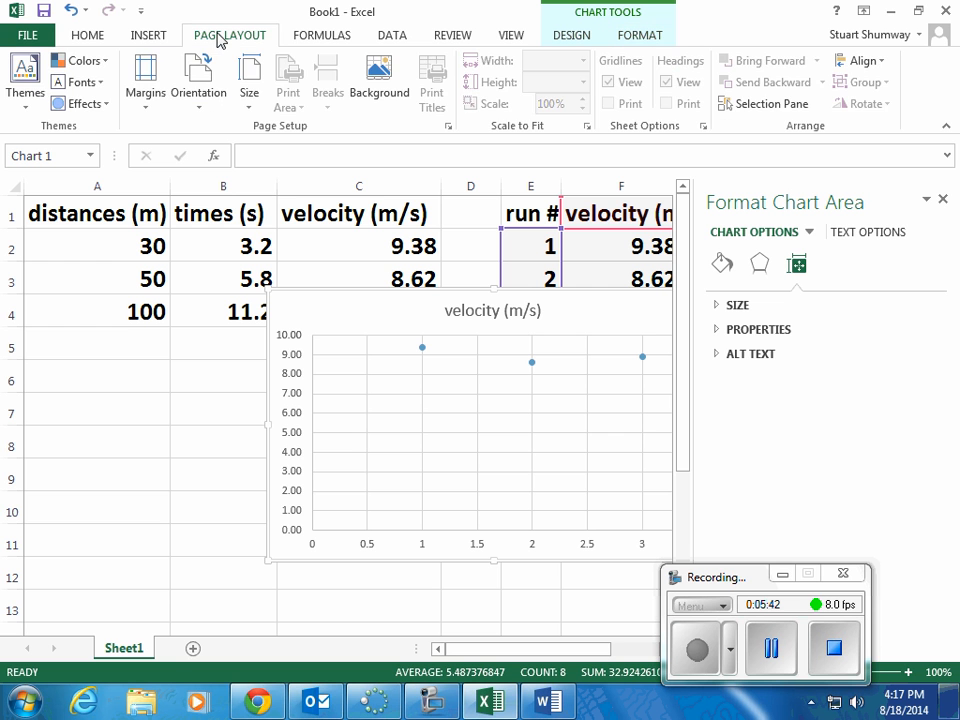
left_click(641, 37)
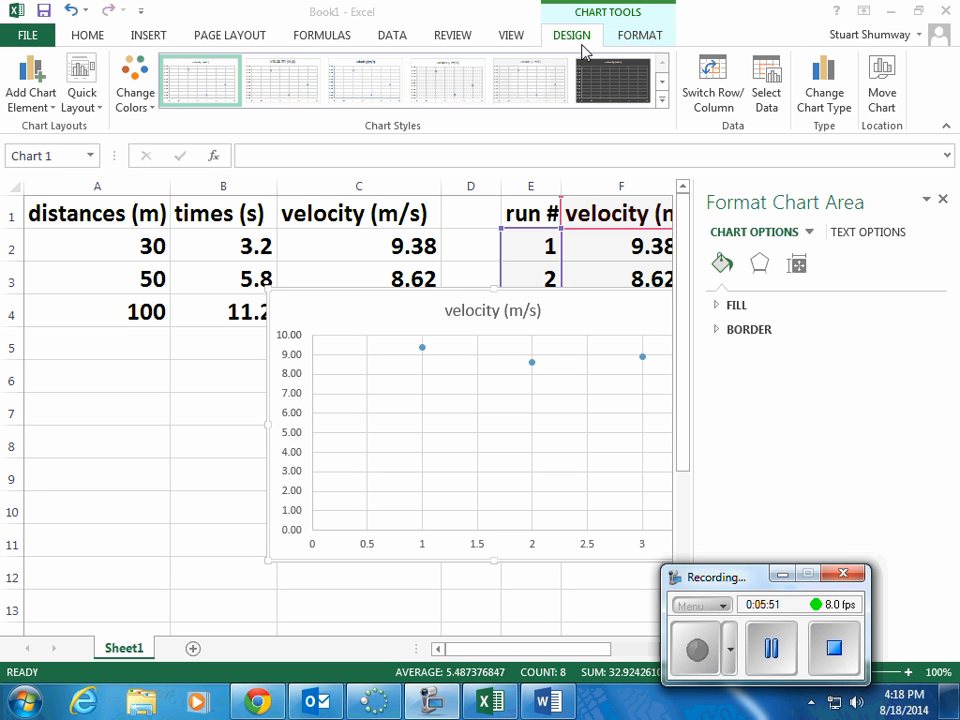
Step: Add a primary horizontal axis title to the chart reading "Run #"
left_click(28, 80)
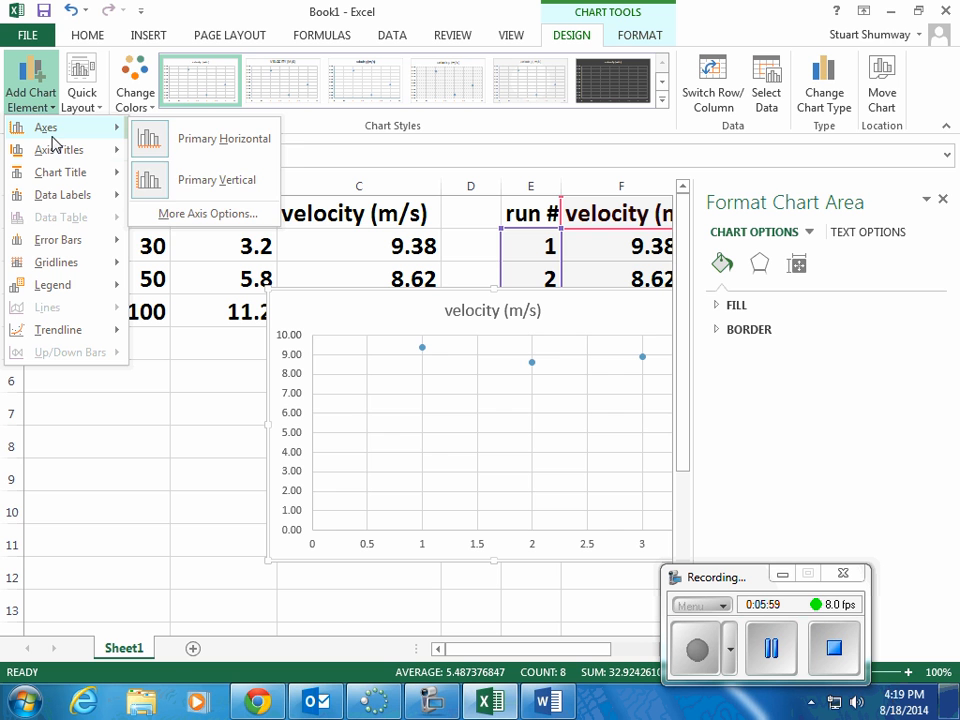
mouse_move(54, 146)
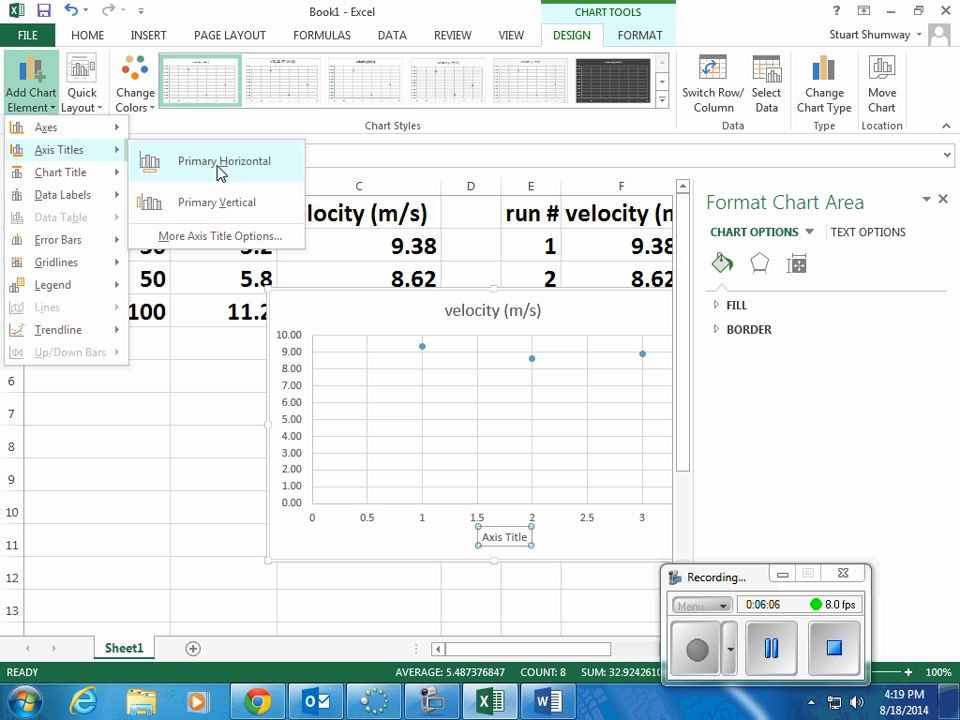
left_click(218, 170)
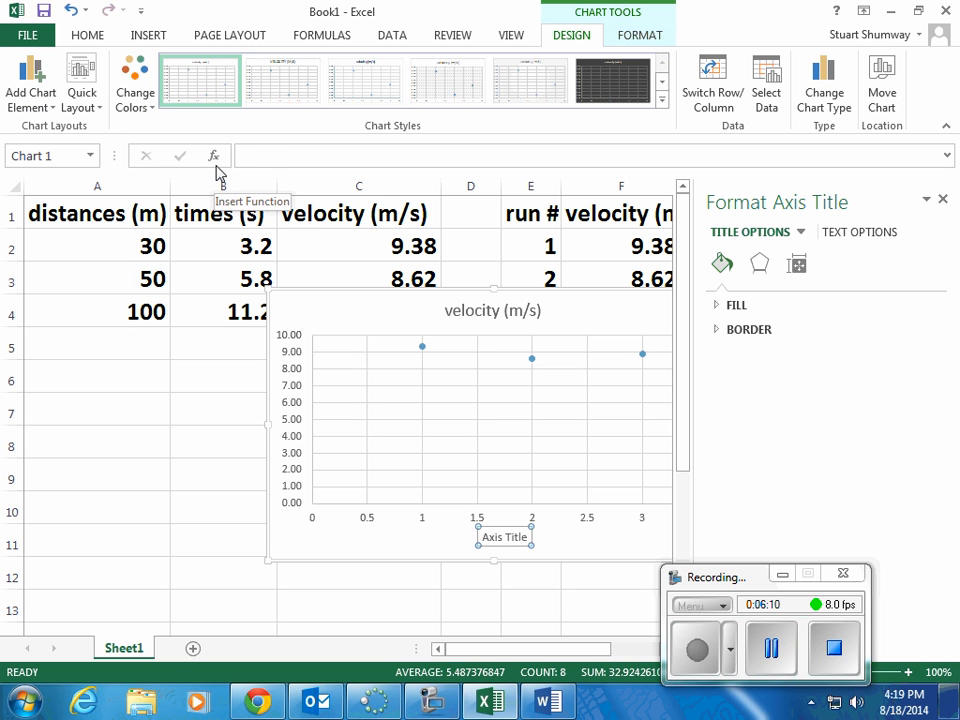
type("Run #")
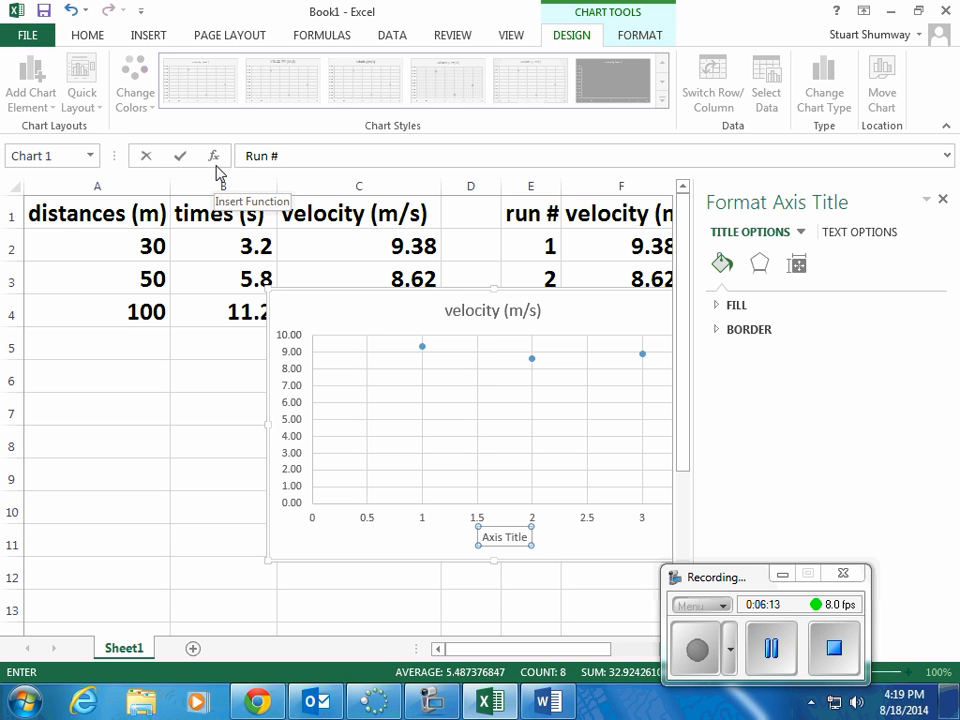
key("Return")
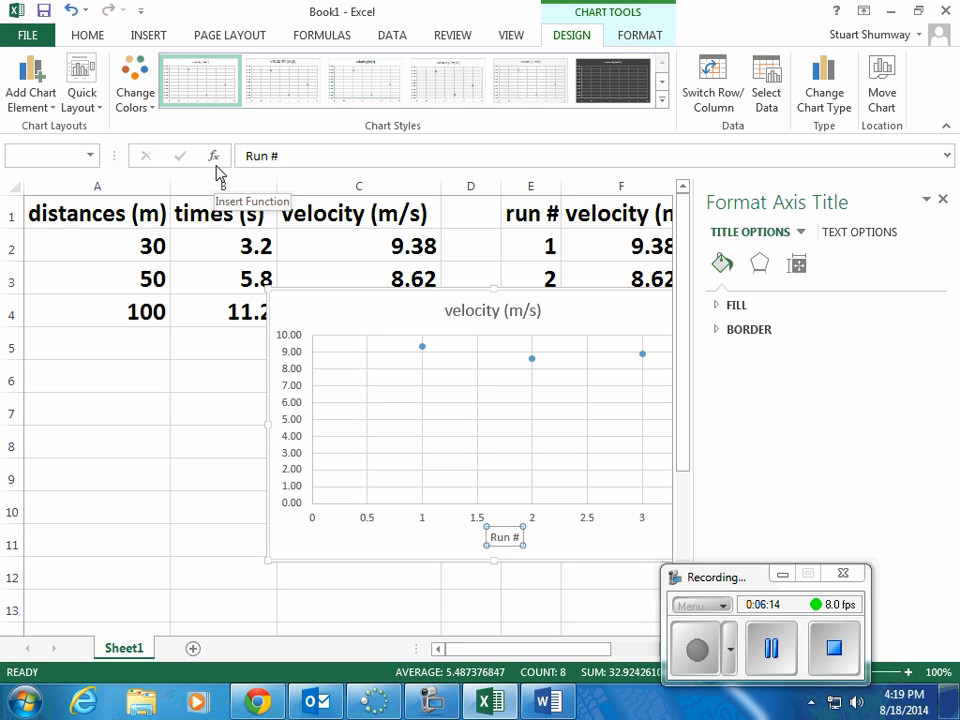
Step: Add a primary vertical axis title to the chart reading "Velocity (m/s)"
left_click(31, 70)
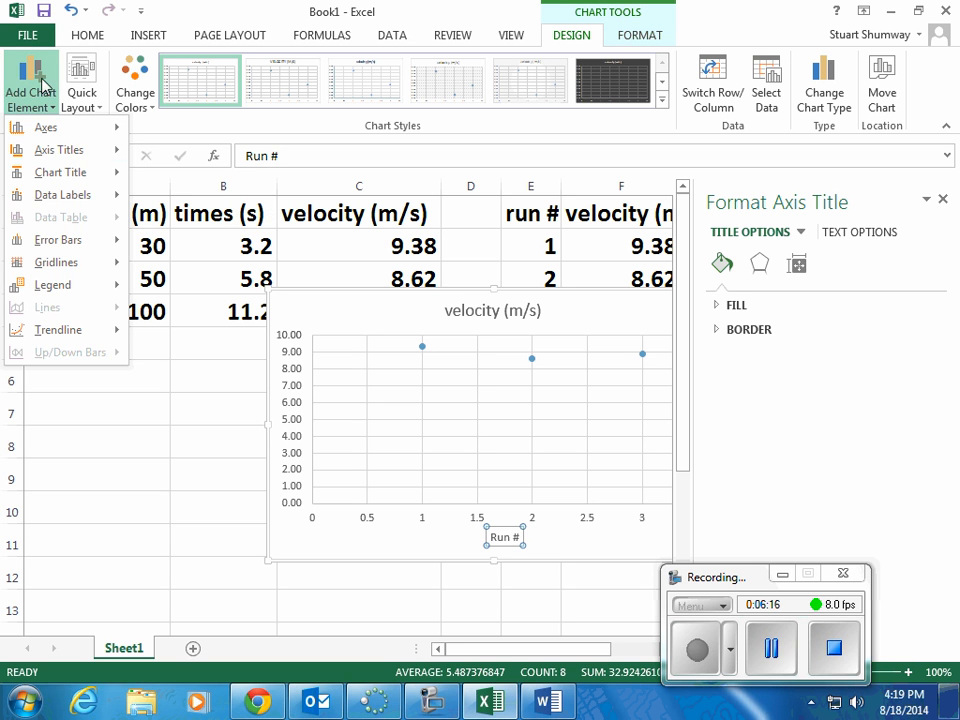
left_click(228, 203)
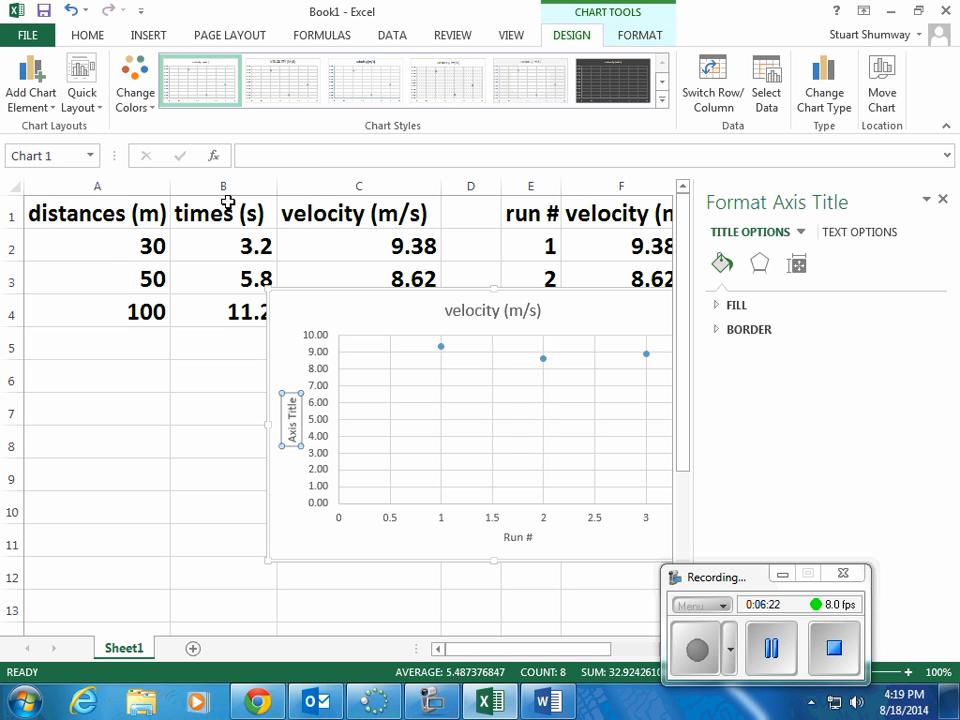
type("Vel")
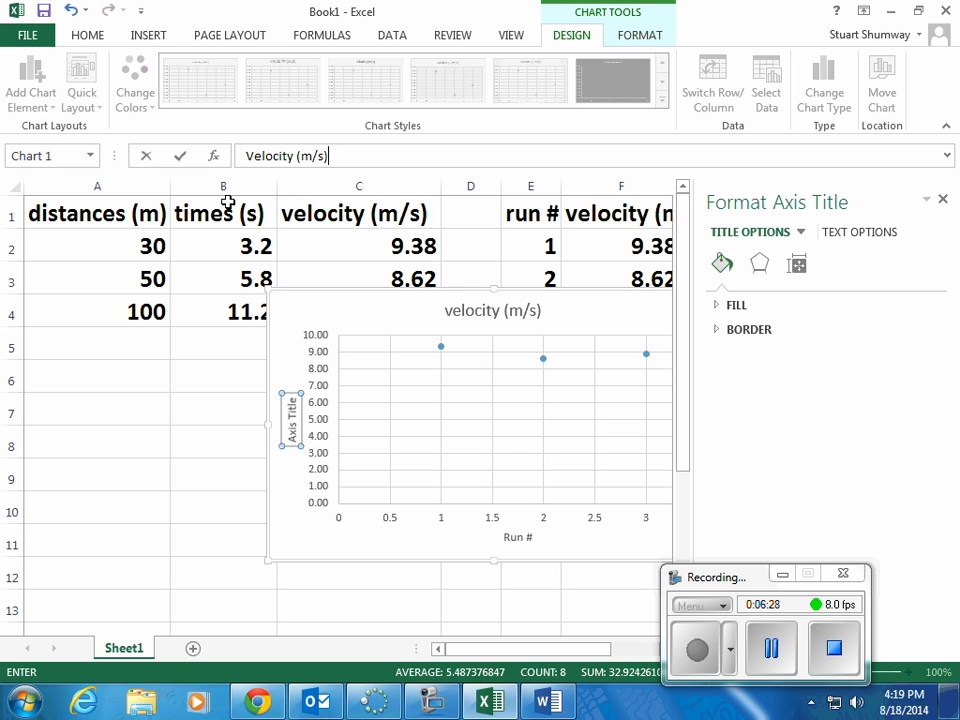
type("ocity (m/s)")
key("Return")
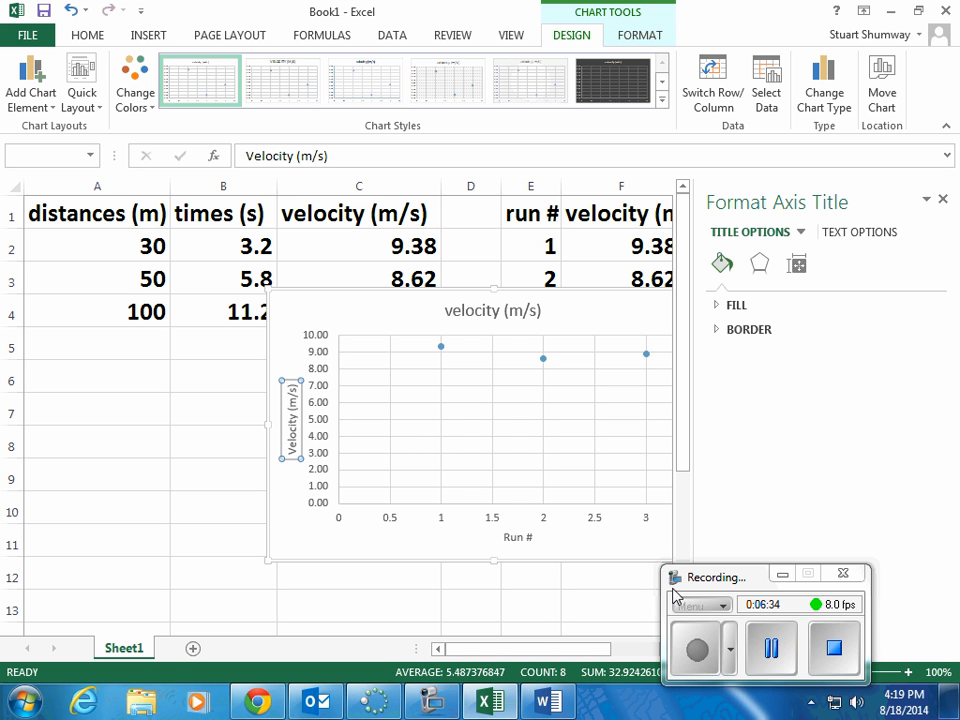
Step: Replace the chart title with the runner's full name in possessive form followed by "Velocity"
left_click(481, 313)
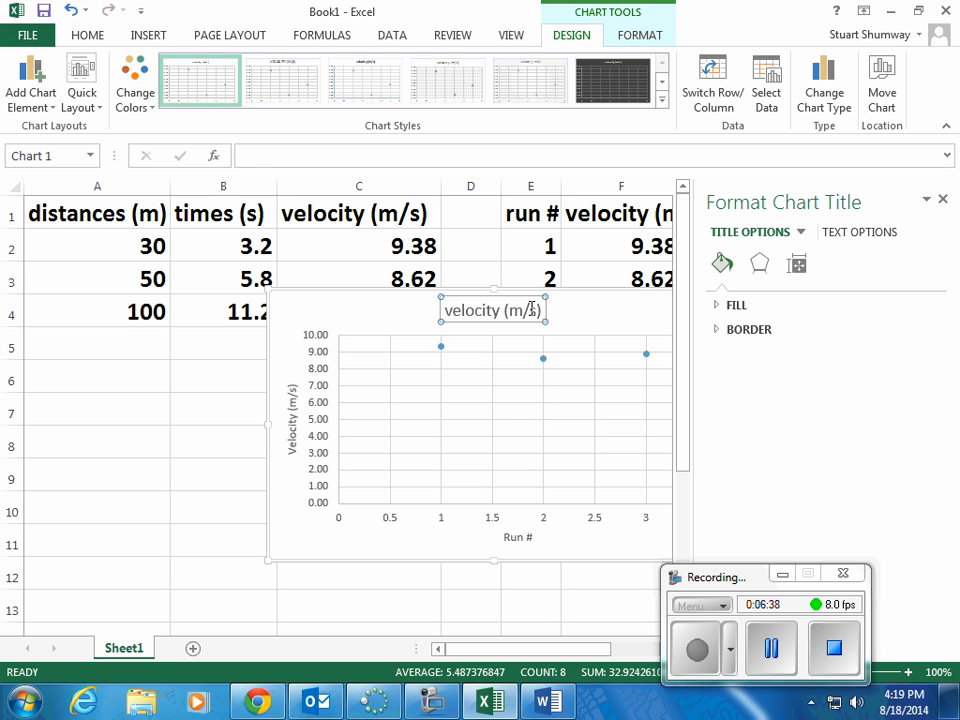
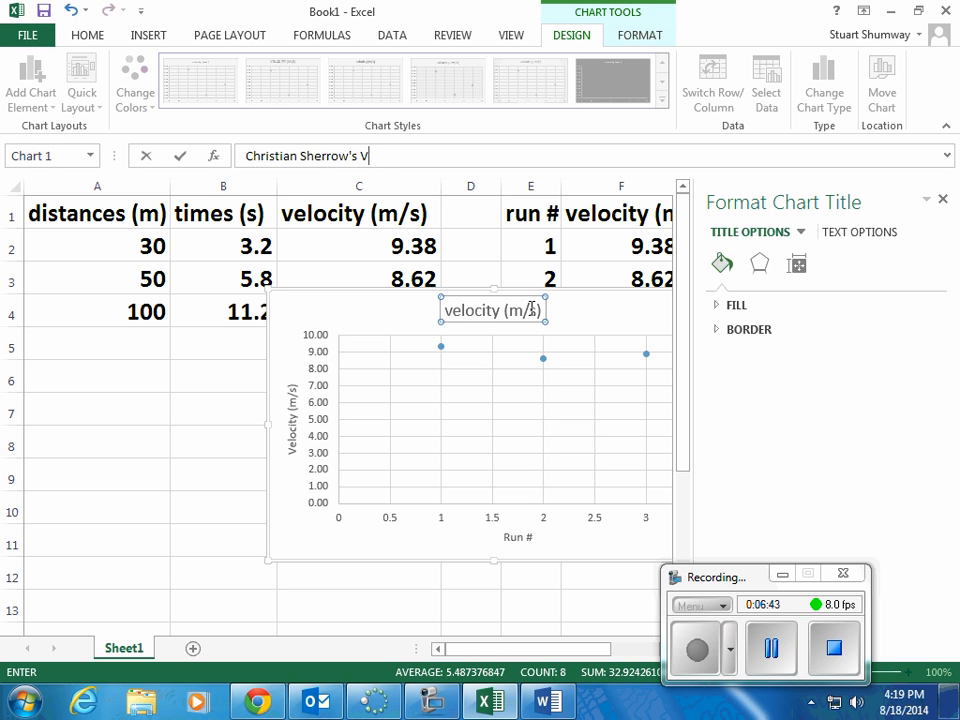
type("elocity")
key("Return")
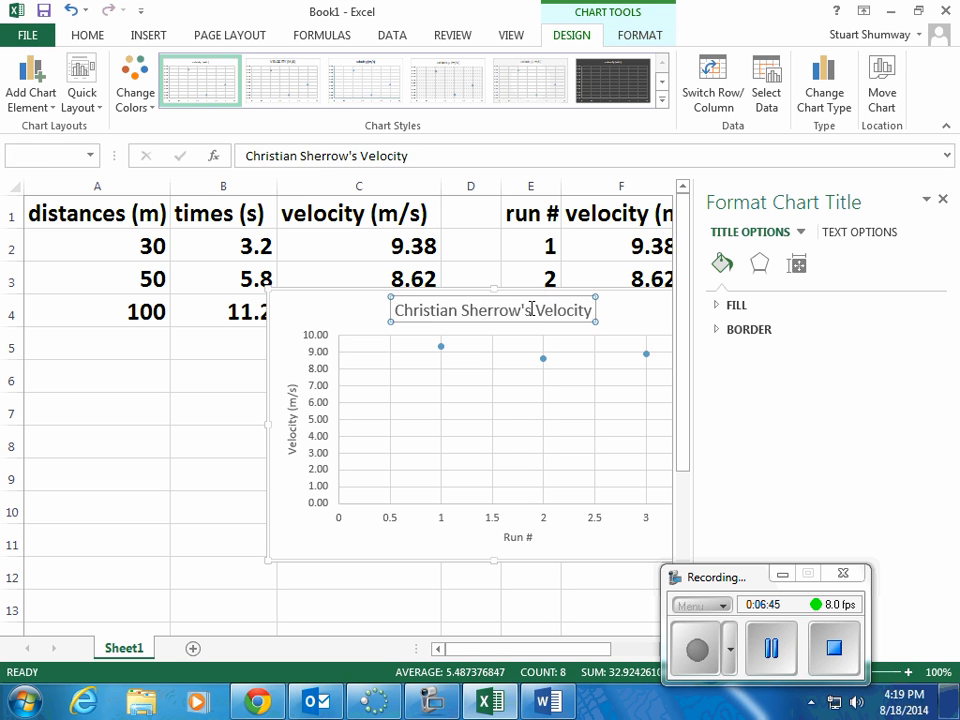